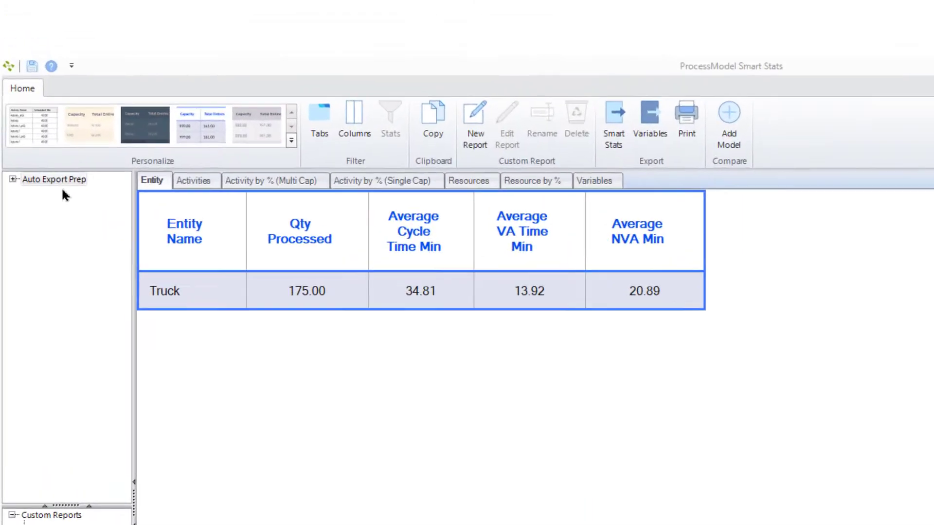
- Browse the Activities, Activity by % (Multi Cap) and (Single Cap) tables, then open Custom Report 1
{"action": "left_click", "coordinate": [189, 181]}
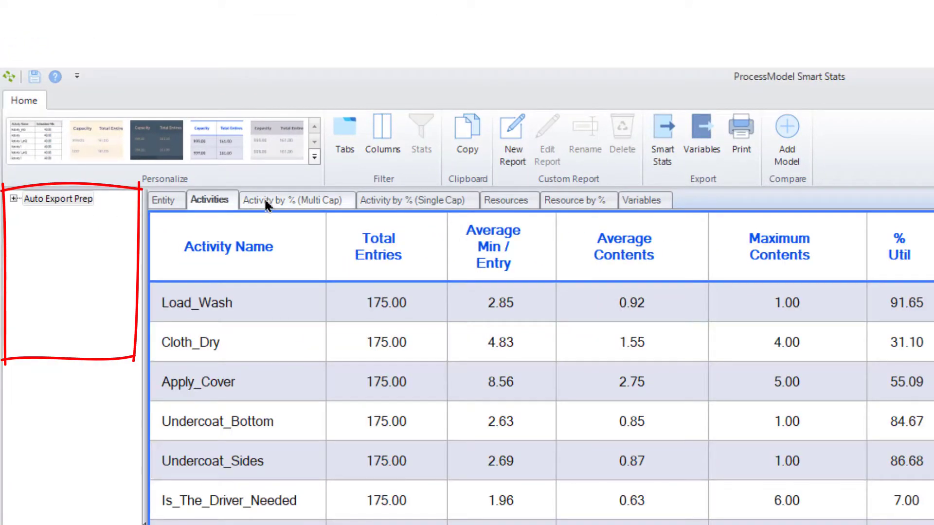
{"action": "left_click", "coordinate": [265, 200]}
{"action": "left_click", "coordinate": [375, 201]}
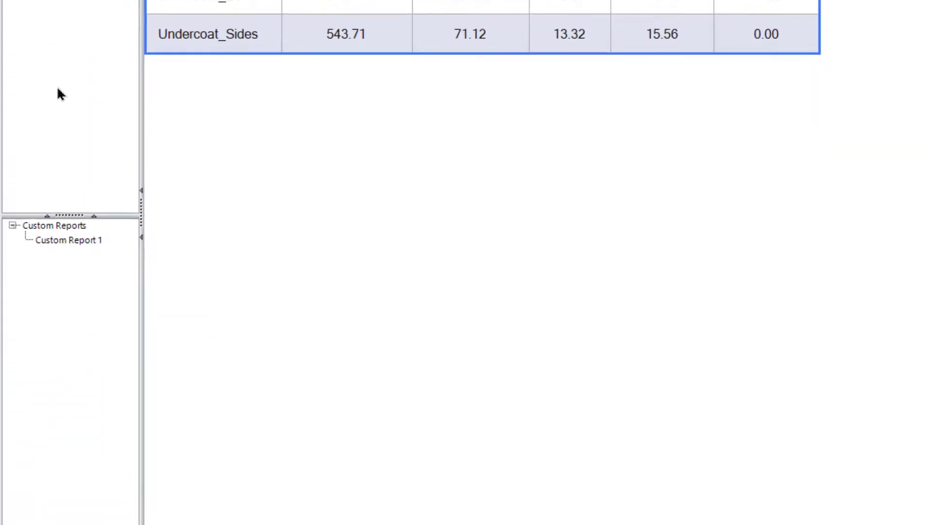
{"action": "left_click", "coordinate": [65, 240]}
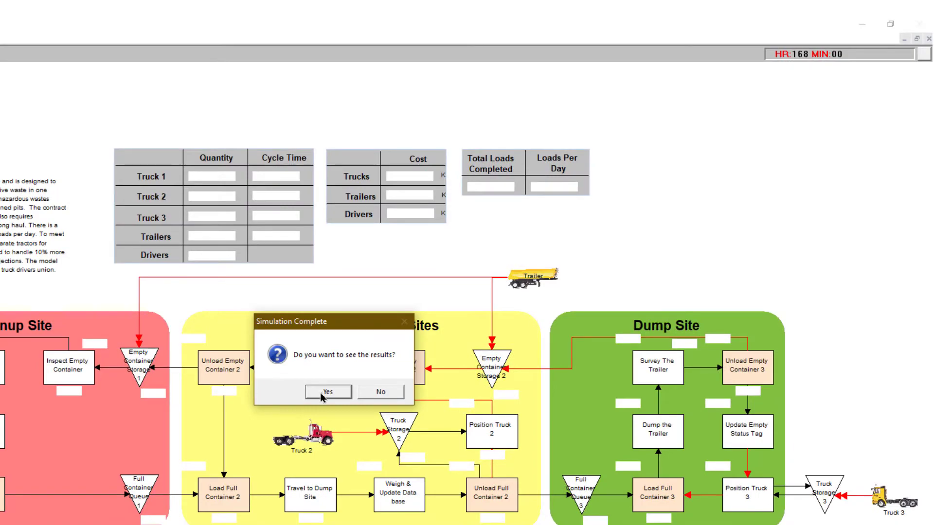
- Accept viewing results of the completed 168-hour run and load them into Smart Stats
{"action": "left_click", "coordinate": [322, 394]}
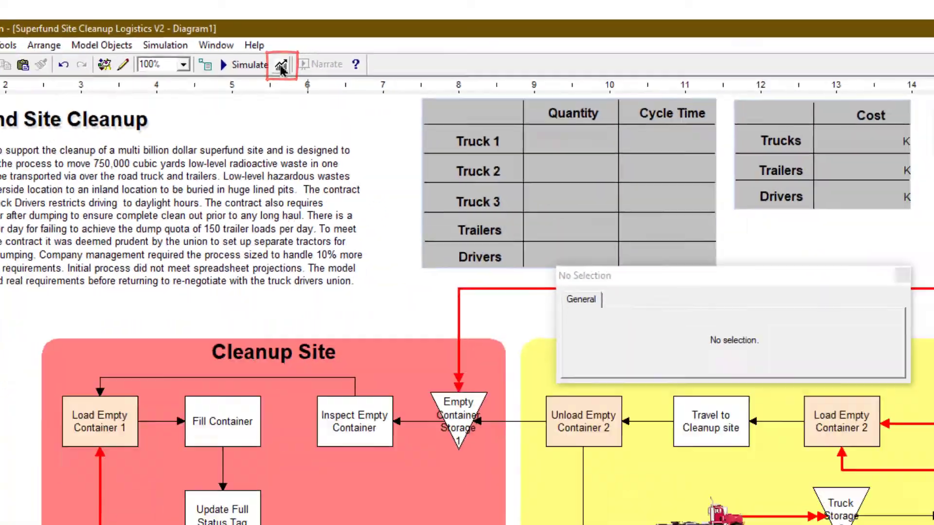
{"action": "left_click", "coordinate": [262, 140]}
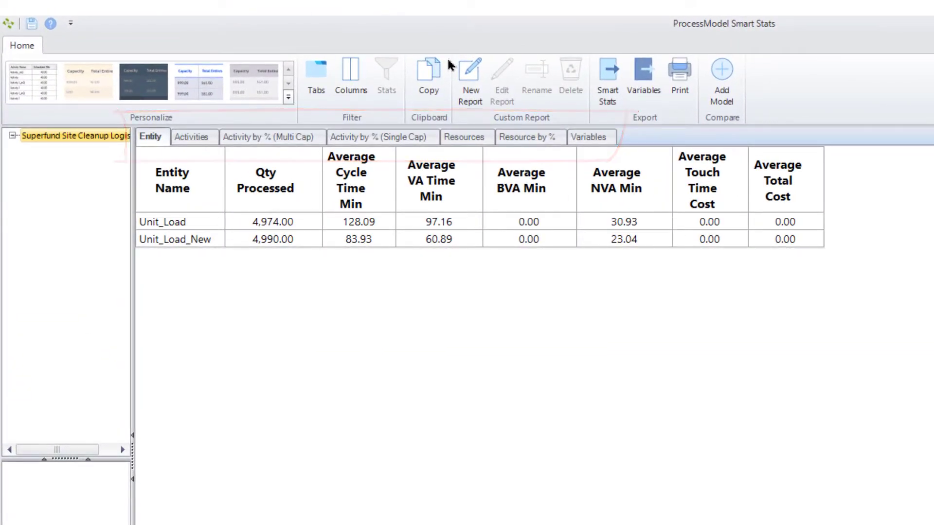
- Look over the Activities and both Activity by % tables, ending on Activities
{"action": "left_click", "coordinate": [201, 137]}
{"action": "left_click", "coordinate": [257, 139]}
{"action": "left_click", "coordinate": [363, 137]}
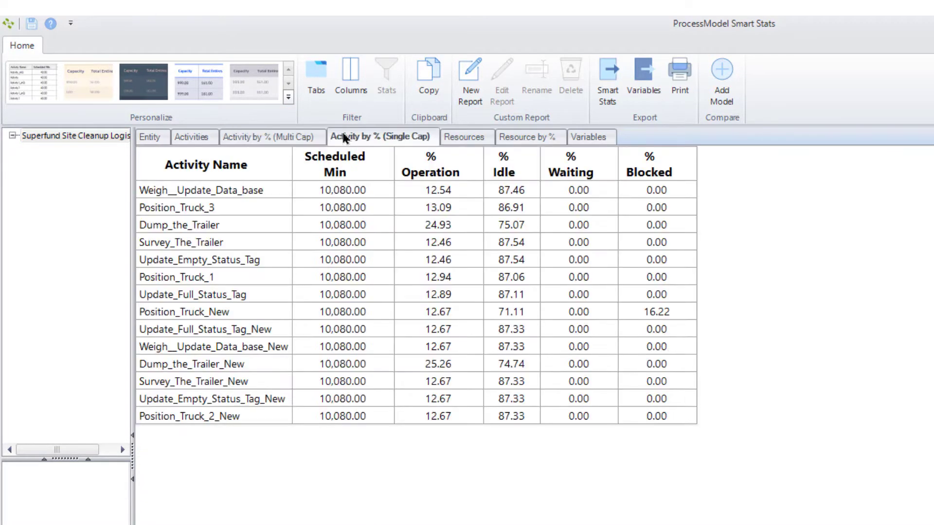
{"action": "left_click", "coordinate": [203, 139]}
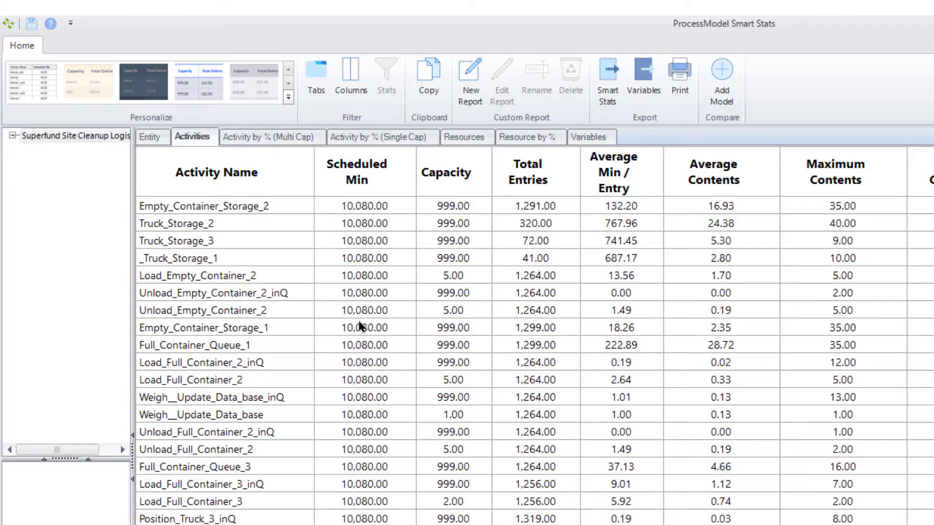
{"action": "scroll", "coordinate": [376, 314], "scroll_direction": "down", "scroll_amount": 8}
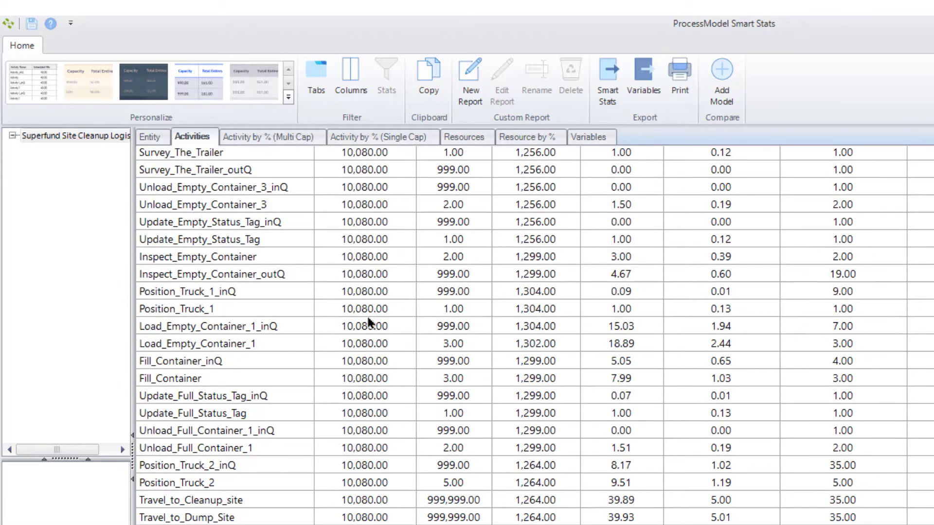
{"action": "scroll", "coordinate": [366, 318], "scroll_direction": "up", "scroll_amount": 9}
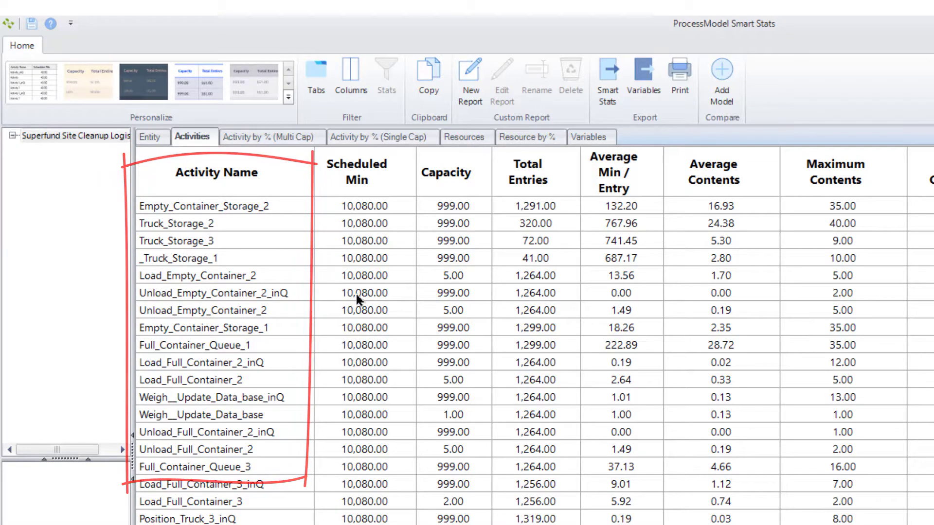
- Sort the Activities table by Activity Name, then Average Min/Entry, then Current Contents
{"action": "left_click", "coordinate": [210, 176]}
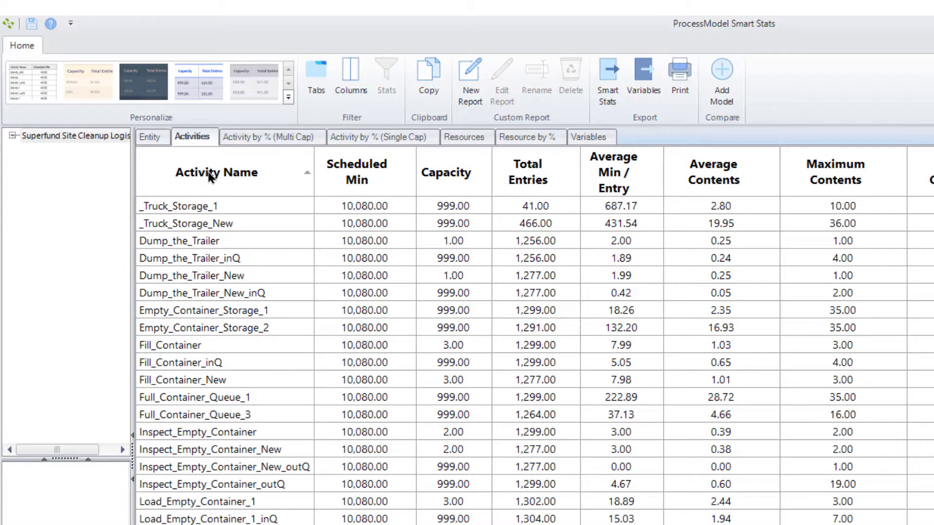
{"action": "left_click", "coordinate": [210, 176]}
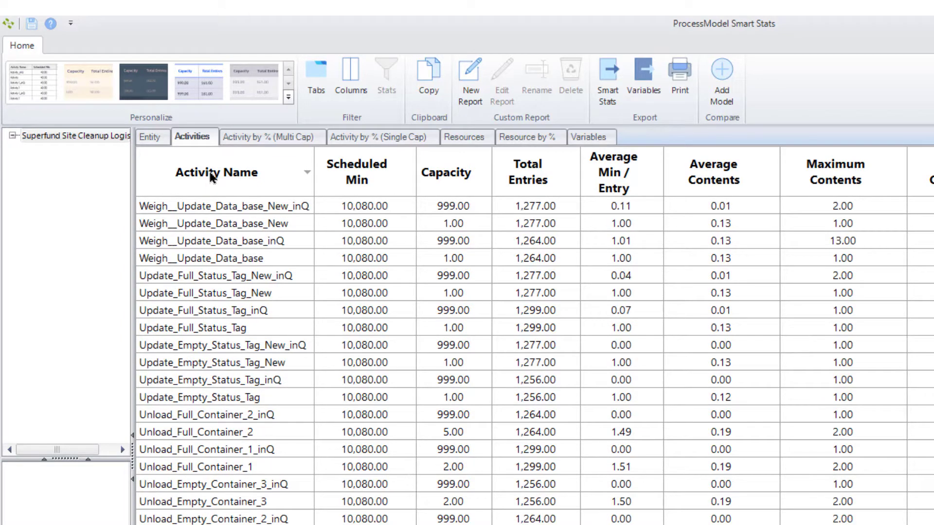
{"action": "left_click", "coordinate": [212, 177]}
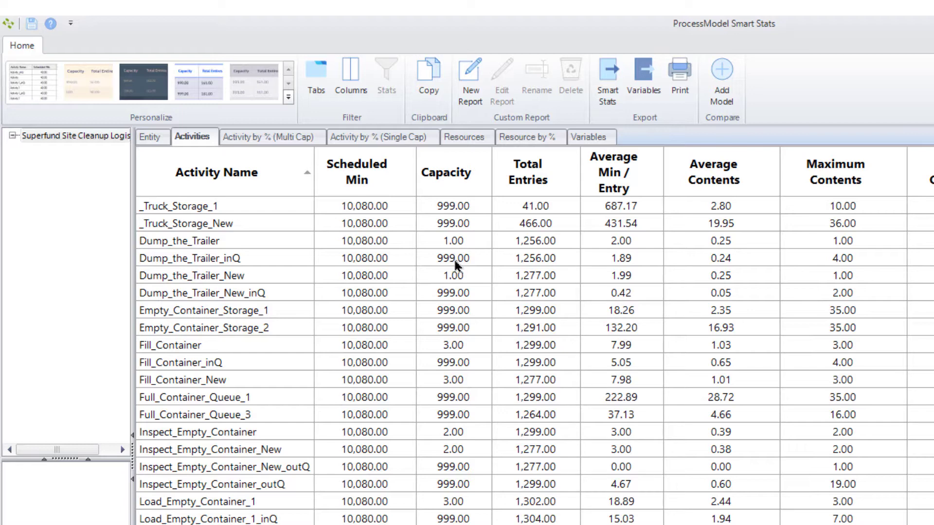
{"action": "left_click", "coordinate": [618, 169]}
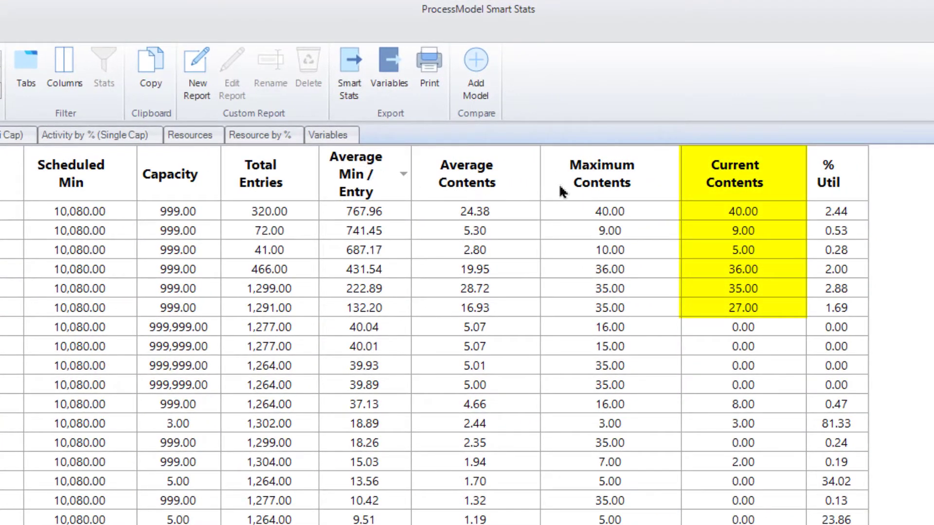
{"action": "left_click", "coordinate": [746, 184]}
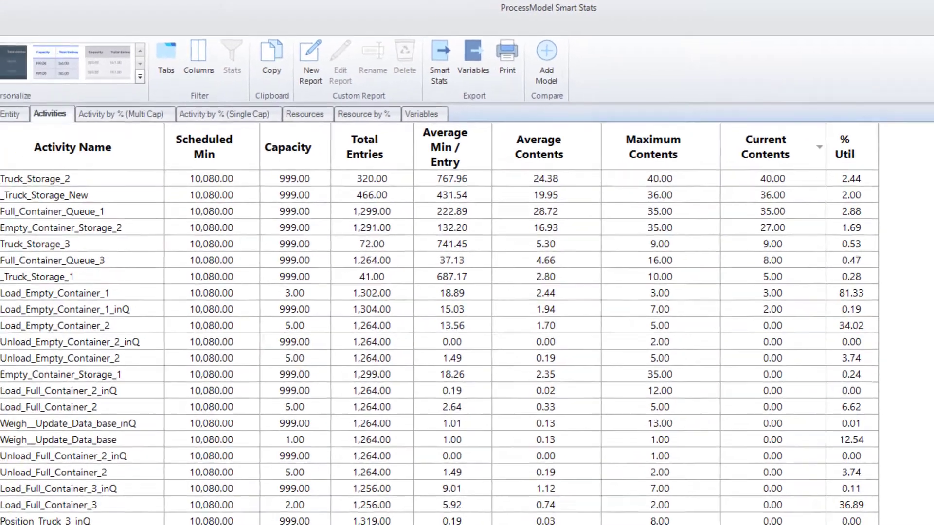
- Sort the multi-capacity percentages by % Full descending, then by % Empty reversed
{"action": "left_click", "coordinate": [6, 136]}
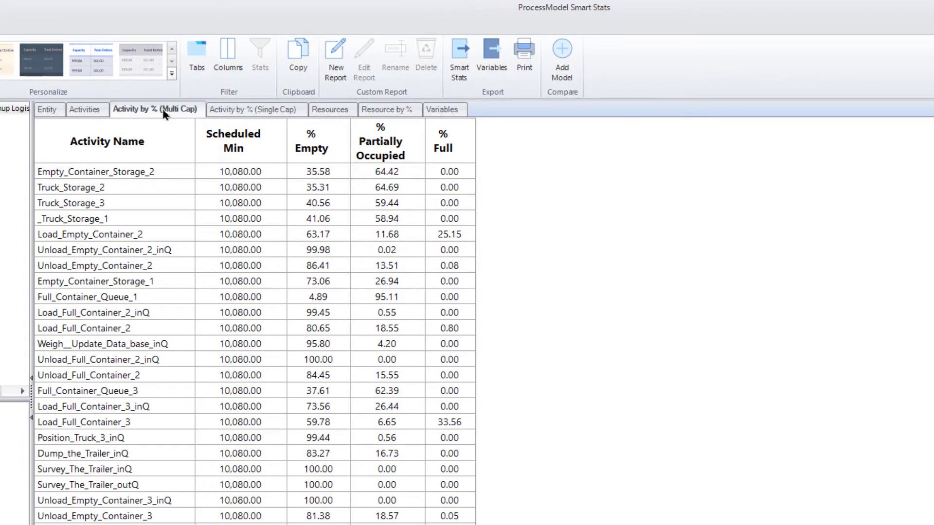
{"action": "left_click", "coordinate": [453, 151]}
{"action": "left_click", "coordinate": [454, 151]}
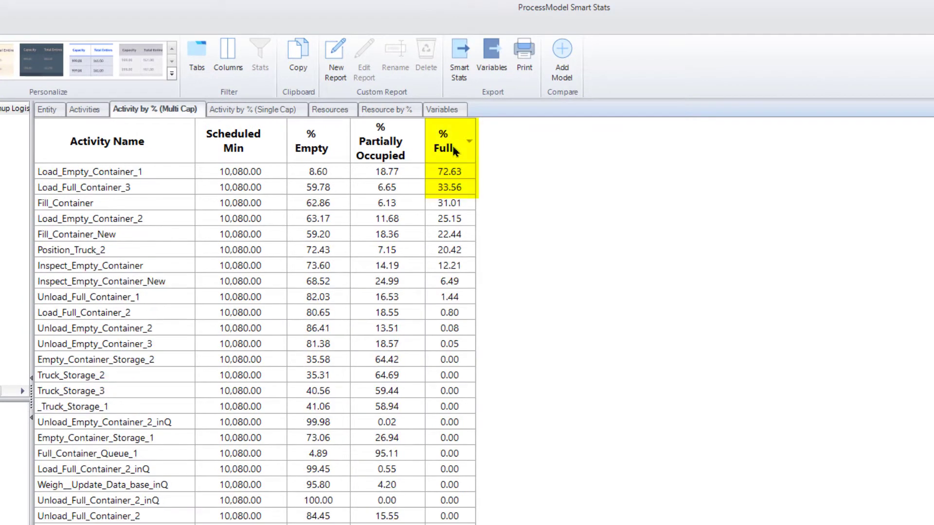
{"action": "left_click", "coordinate": [314, 149]}
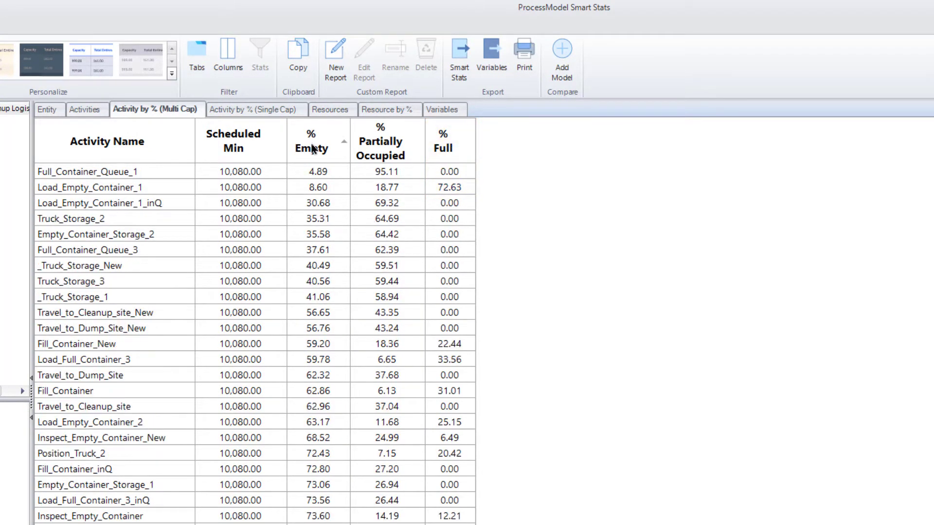
{"action": "left_click", "coordinate": [314, 150]}
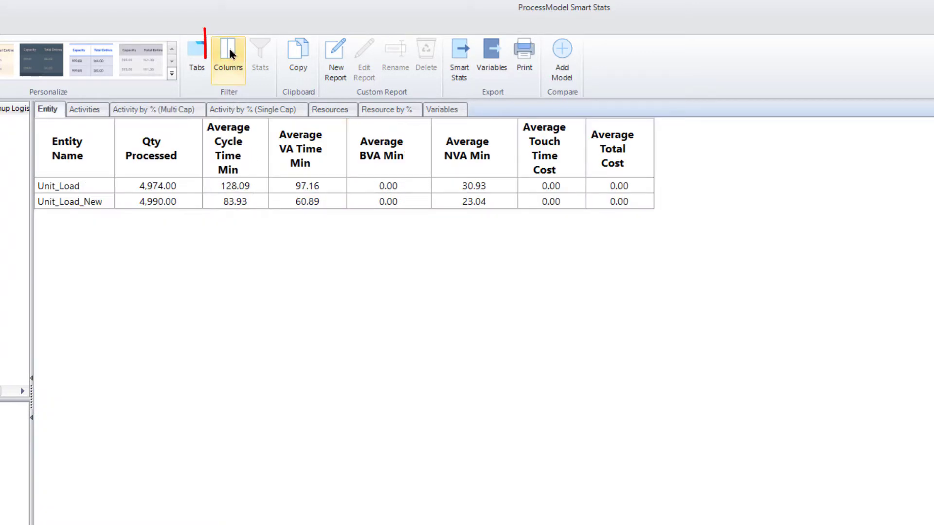
- Deselect Average Total Cost and Average Touch Time Cost in Columns, leaving six statistics columns
{"action": "left_click", "coordinate": [231, 54]}
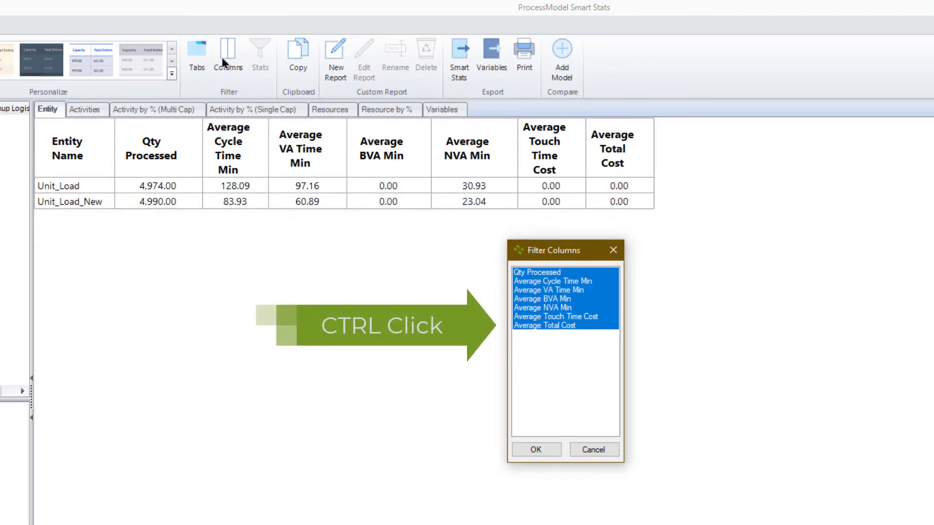
{"action": "left_click", "coordinate": [549, 325], "text": "ctrl"}
{"action": "left_click", "coordinate": [551, 317], "text": "ctrl"}
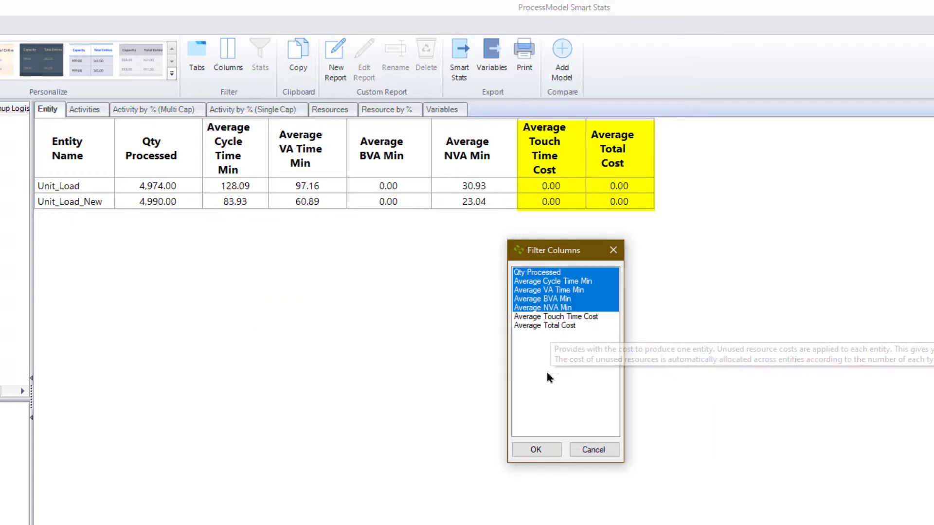
{"action": "left_click", "coordinate": [544, 450]}
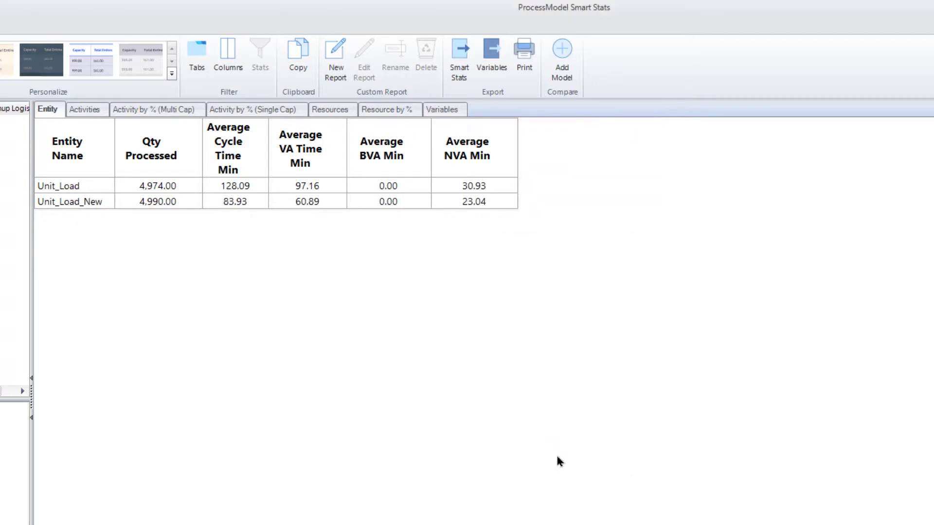
- Exclude the empty Resources and Resource by % sections, then drag Activities ahead of Entity
{"action": "left_click", "coordinate": [326, 109]}
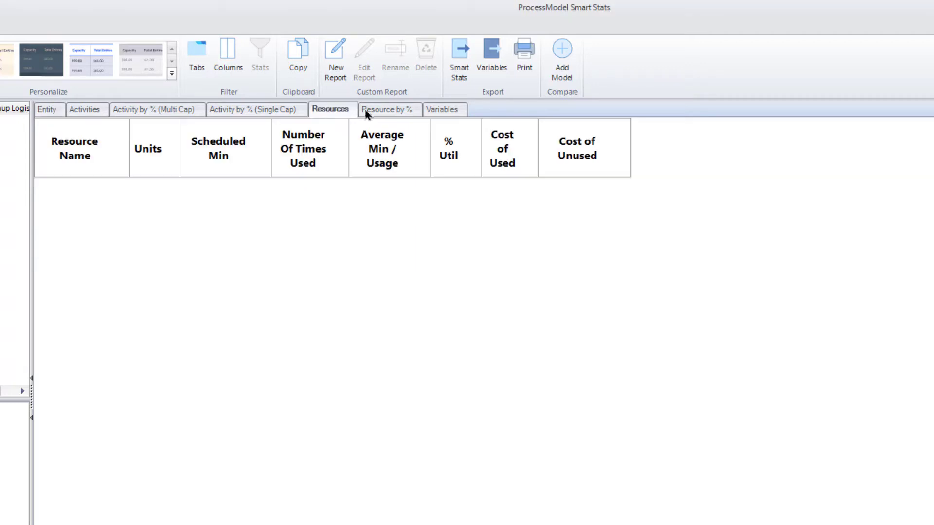
{"action": "left_click", "coordinate": [398, 110]}
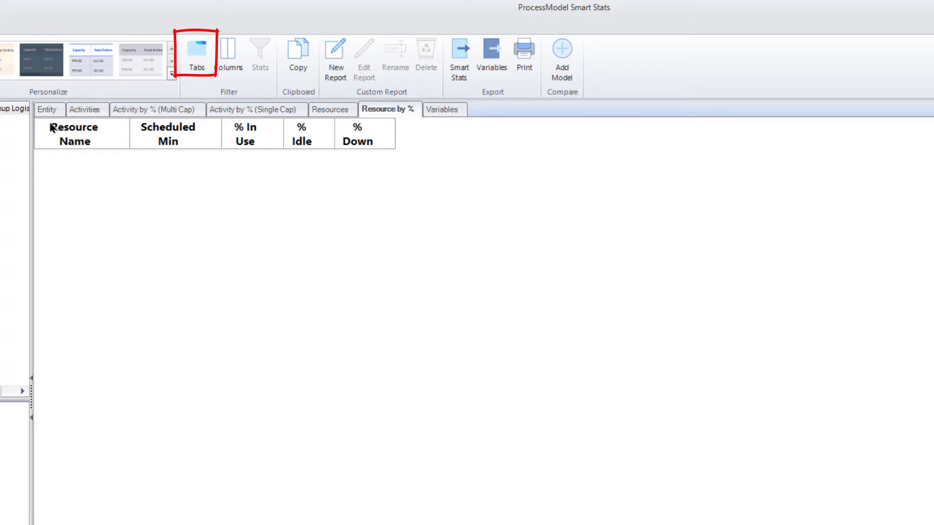
{"action": "left_click", "coordinate": [209, 53]}
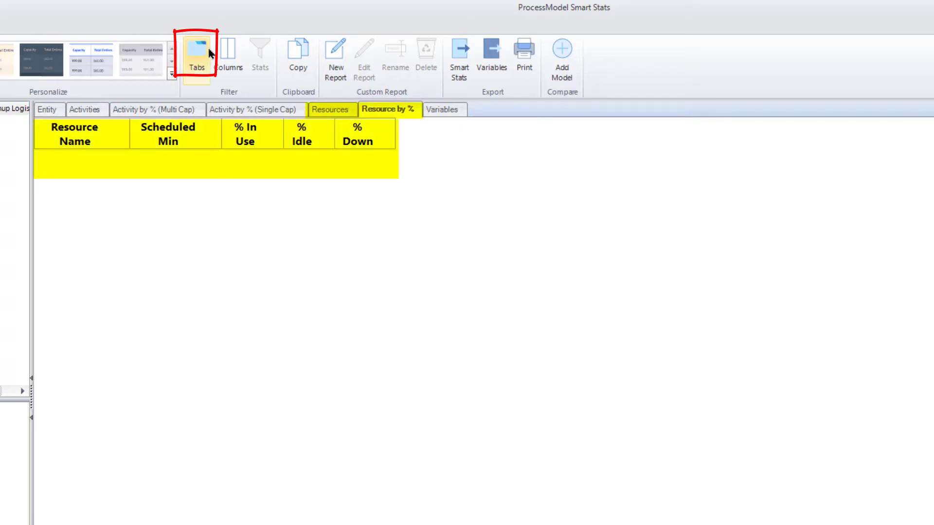
{"action": "left_click", "coordinate": [200, 50]}
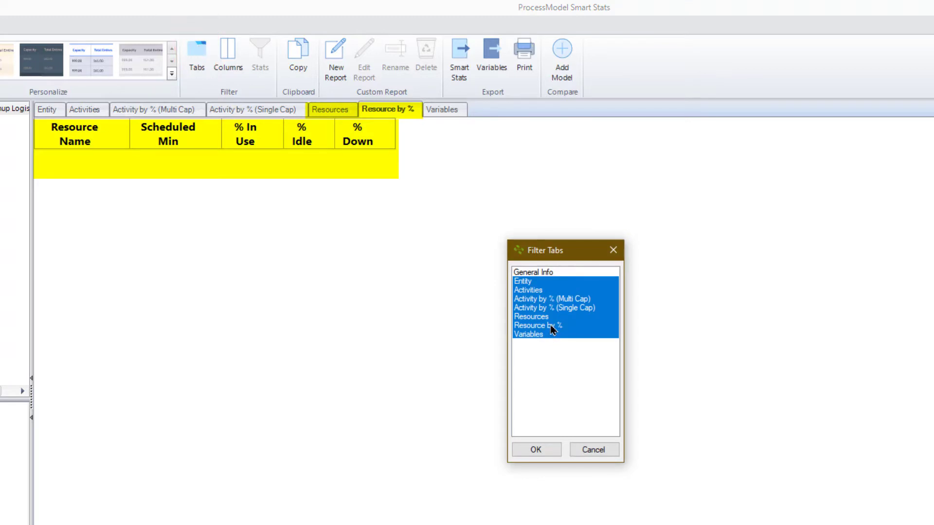
{"action": "left_click", "coordinate": [537, 327]}
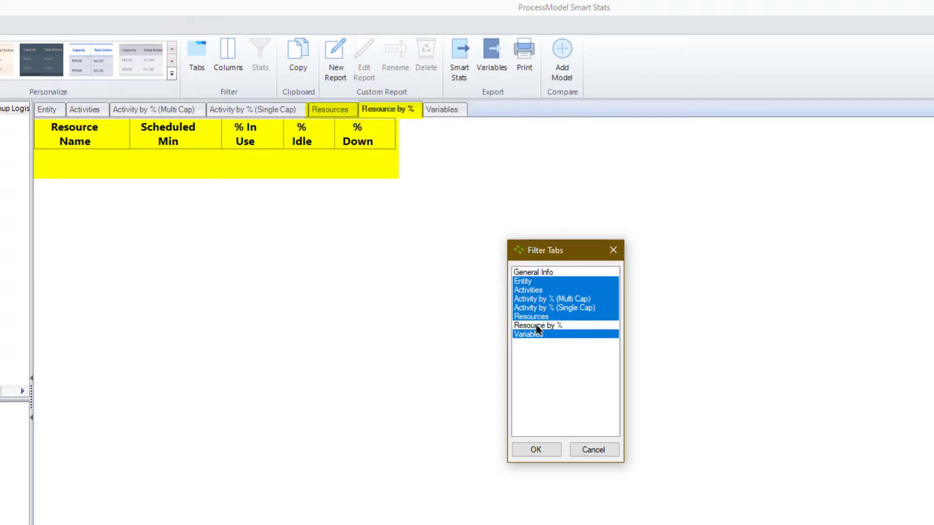
{"action": "left_click", "coordinate": [536, 317]}
{"action": "left_click", "coordinate": [536, 450]}
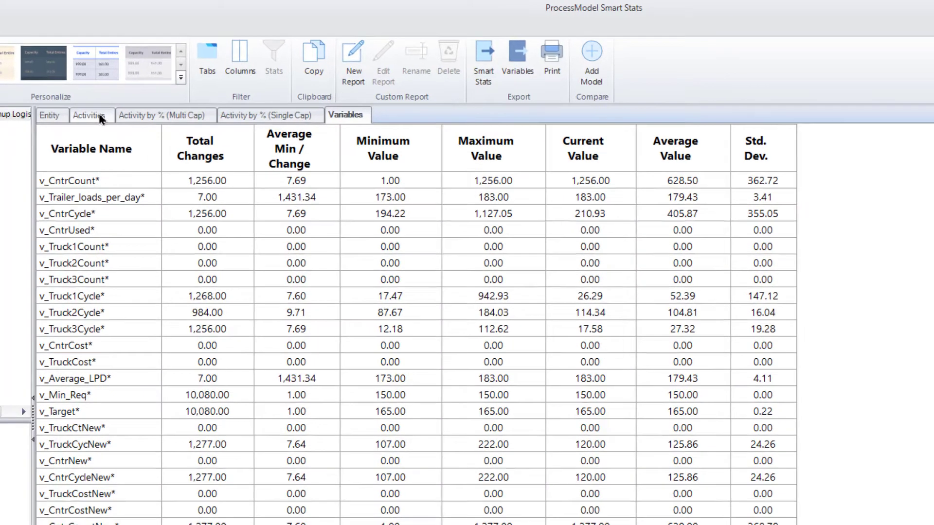
{"action": "left_click", "coordinate": [94, 110]}
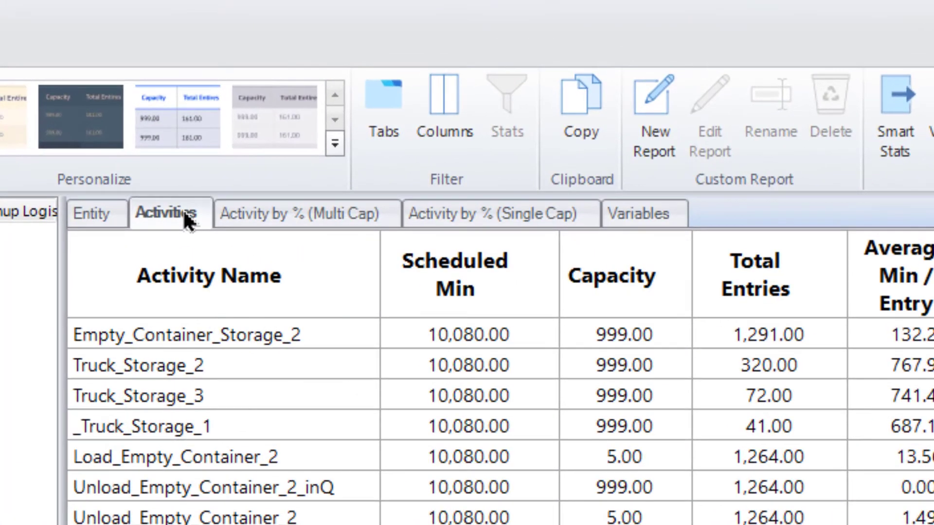
{"action": "left_click_drag", "start_coordinate": [183, 209], "coordinate": [80, 214]}
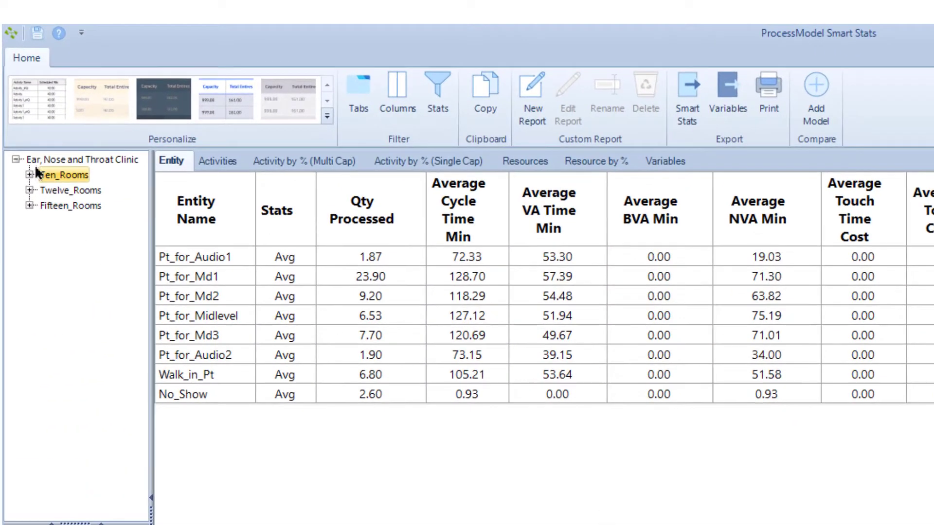
- Expand Ten_Rooms, view Replication 6 on its own, then return to Ten_Rooms averages
{"action": "left_click", "coordinate": [29, 175]}
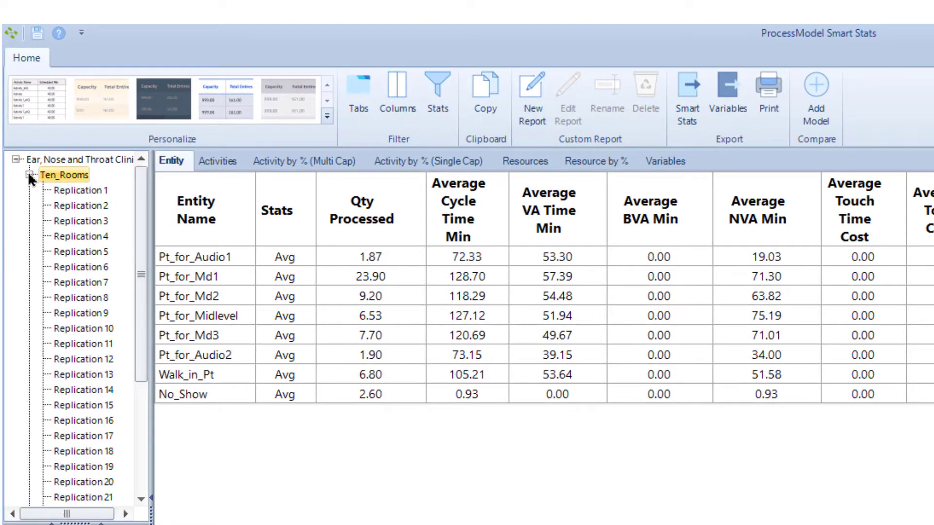
{"action": "left_click", "coordinate": [94, 270]}
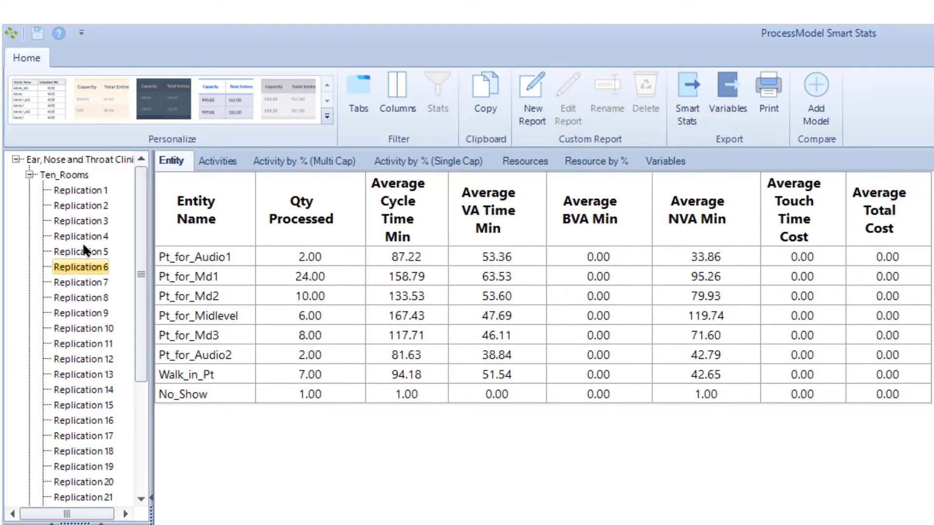
{"action": "left_click", "coordinate": [74, 176]}
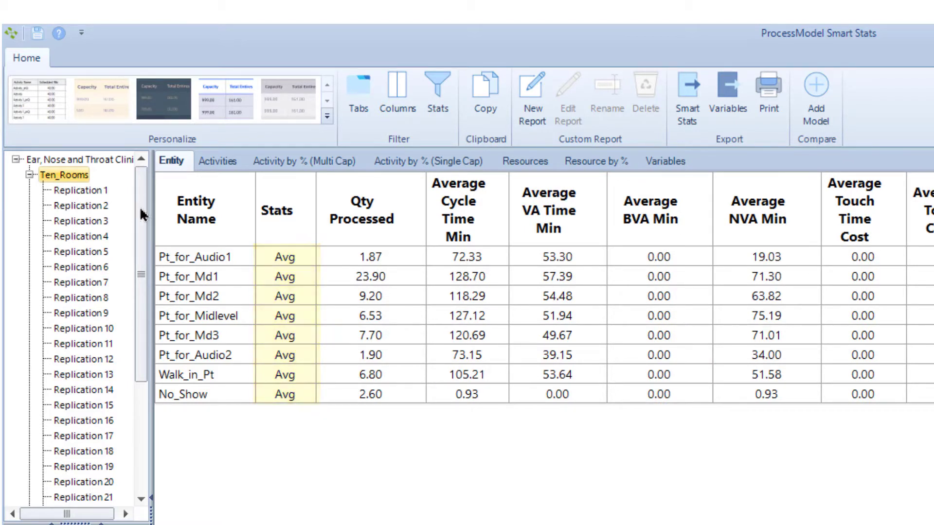
- Filter the displayed statistics to the 99% Confidence Interval low and high values
{"action": "left_click", "coordinate": [438, 88]}
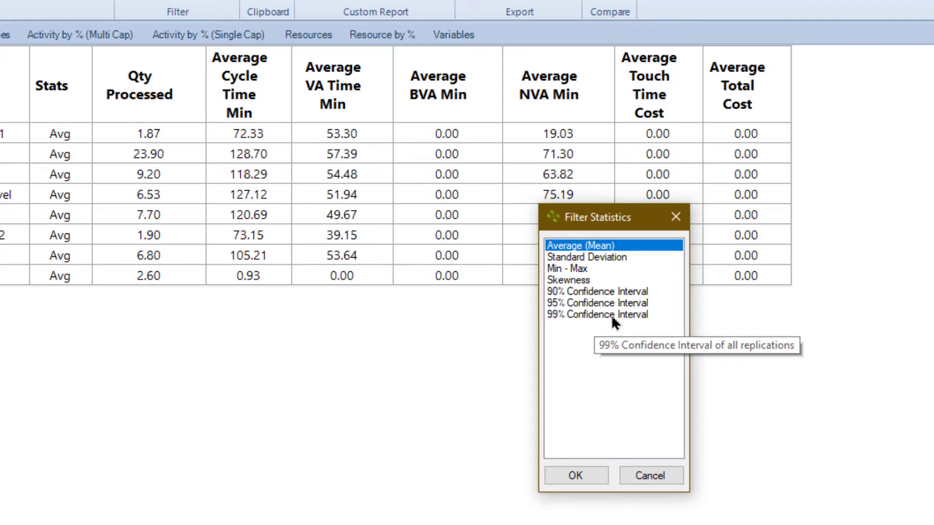
{"action": "left_click", "coordinate": [612, 315]}
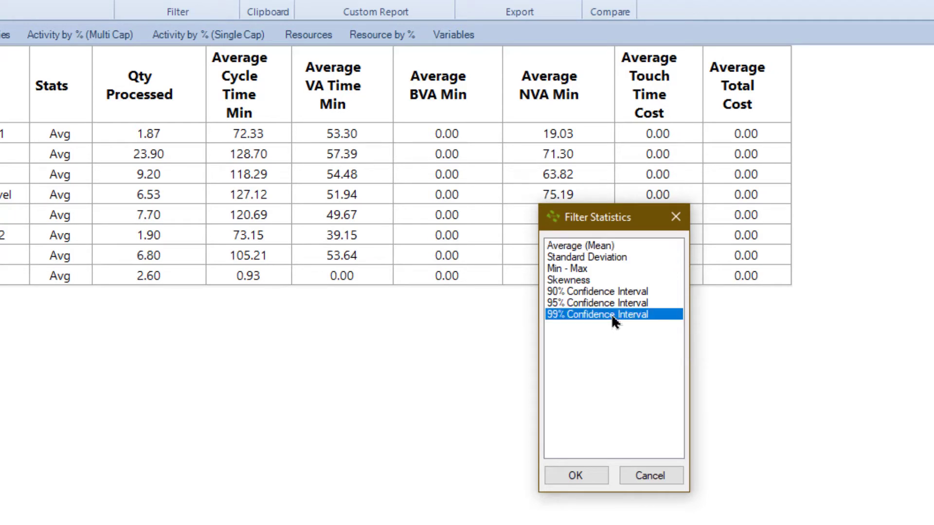
{"action": "left_click", "coordinate": [591, 476]}
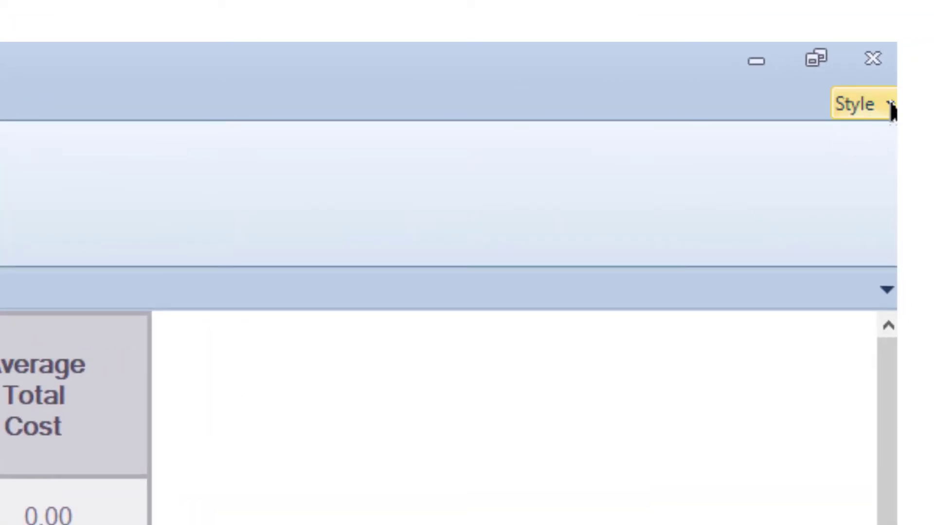
- Choose Office 2007 Black from the Style dropdown
{"action": "left_click", "coordinate": [891, 106]}
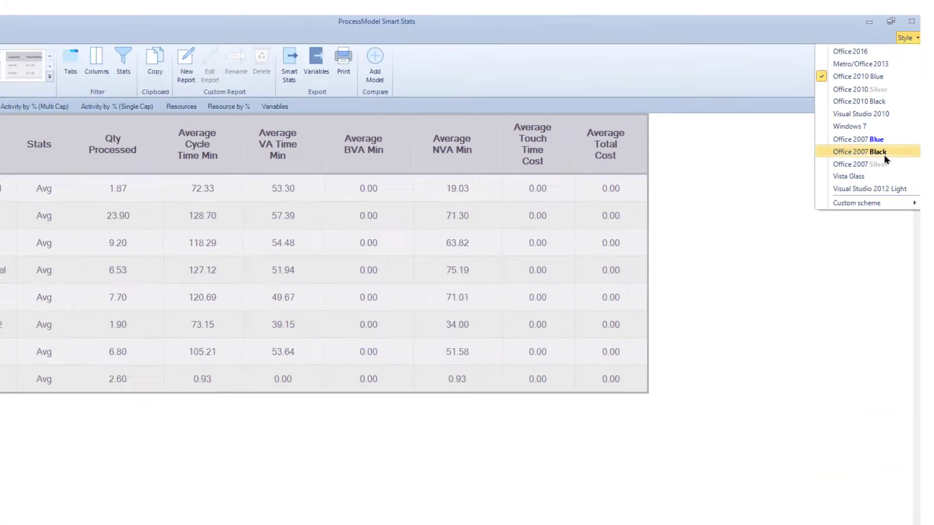
{"action": "left_click", "coordinate": [884, 155]}
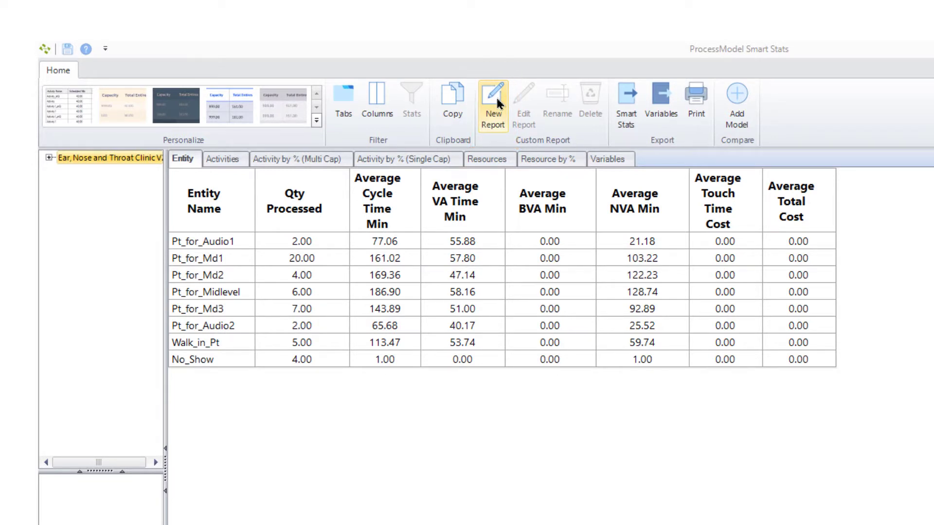
- Place a Pt_for_Md1 table showing only average cycle, VA and NVA minutes in a new report
{"action": "left_click", "coordinate": [496, 102]}
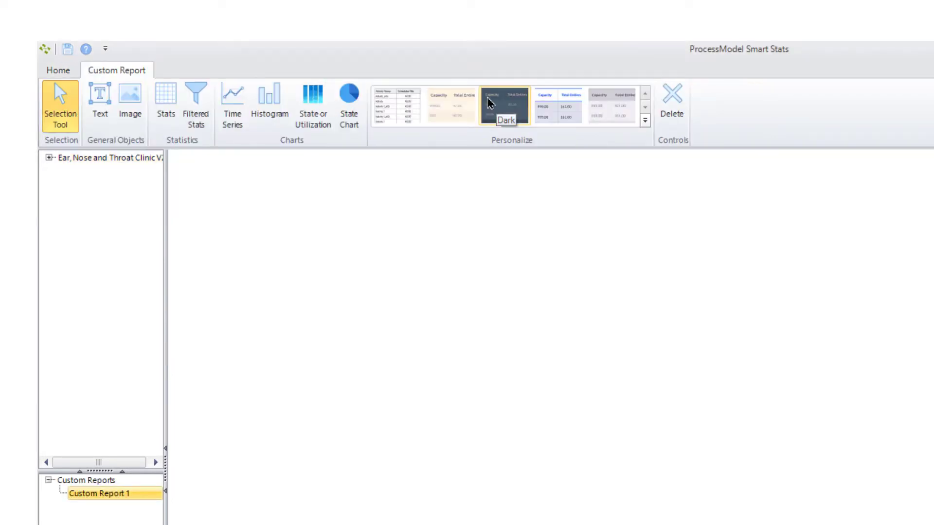
{"action": "left_click", "coordinate": [162, 105]}
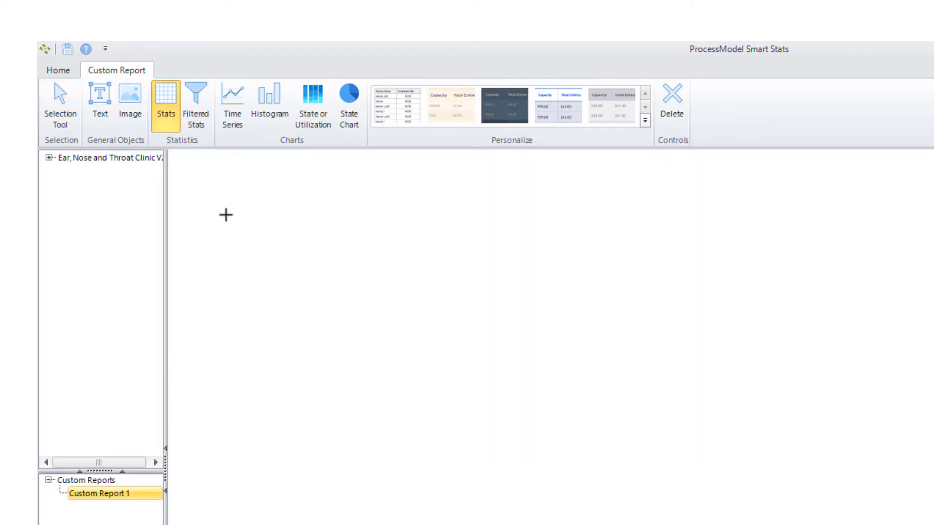
{"action": "left_click", "coordinate": [230, 217]}
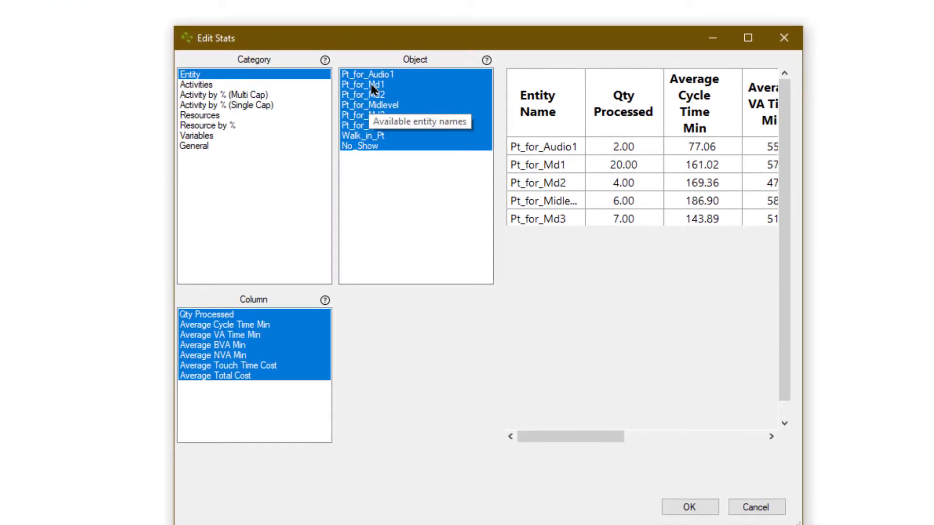
{"action": "left_click", "coordinate": [372, 87]}
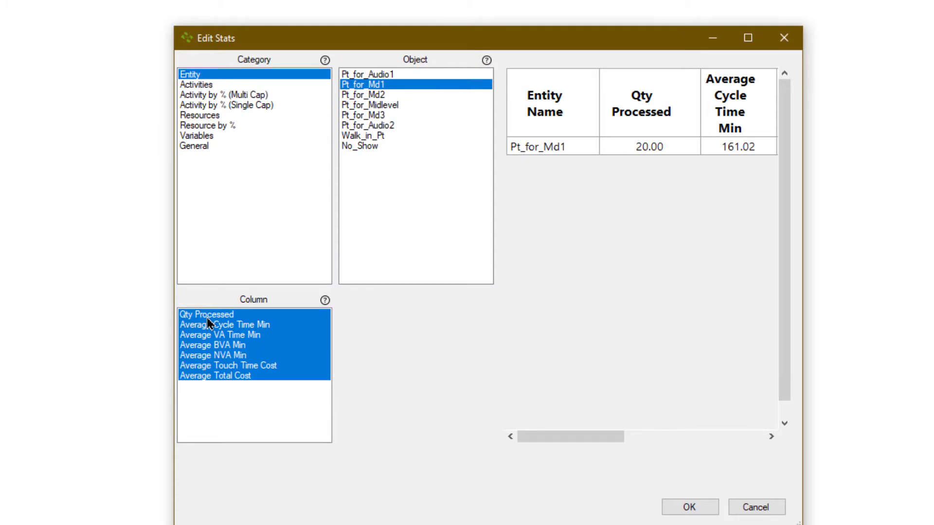
{"action": "left_click", "coordinate": [223, 315], "text": "ctrl"}
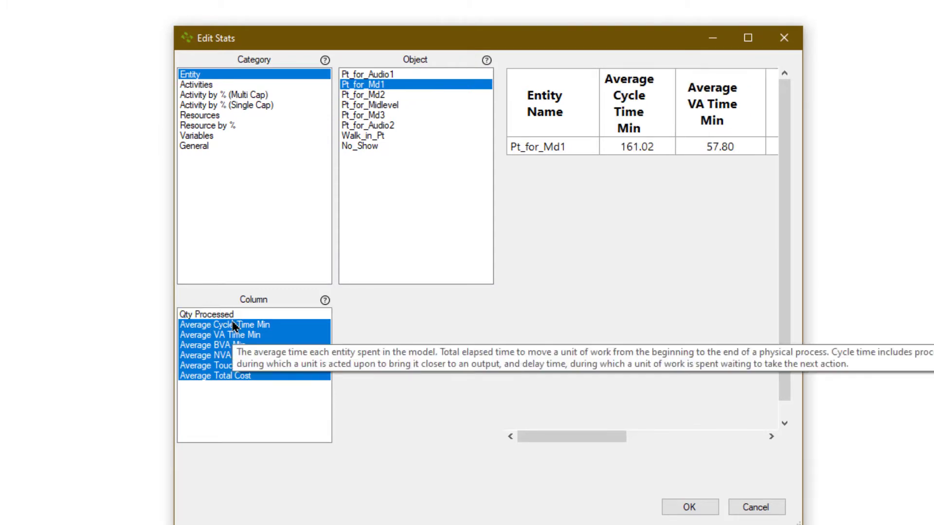
{"action": "left_click", "coordinate": [242, 346], "text": "ctrl"}
{"action": "left_click", "coordinate": [242, 365], "text": "ctrl"}
{"action": "left_click", "coordinate": [239, 376], "text": "ctrl"}
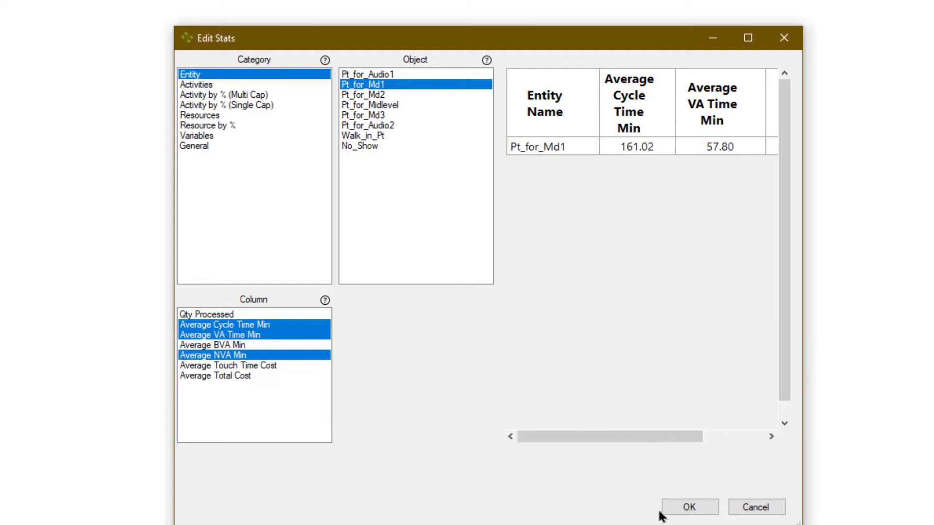
{"action": "left_click", "coordinate": [690, 507]}
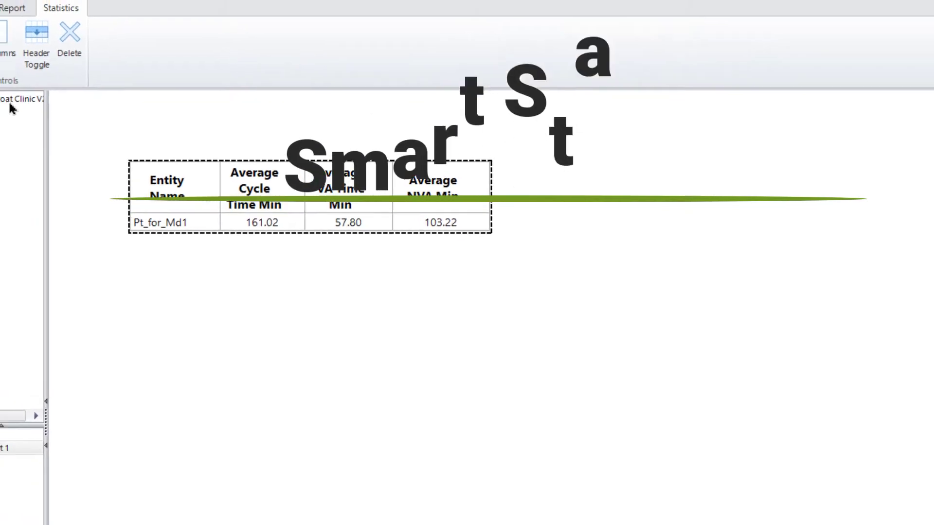
- Place a Variables table below the first showing only v_Time_in_Waiting_Room's Average Value
{"action": "left_click", "coordinate": [78, 60]}
{"action": "left_click", "coordinate": [134, 95]}
{"action": "left_click", "coordinate": [223, 378]}
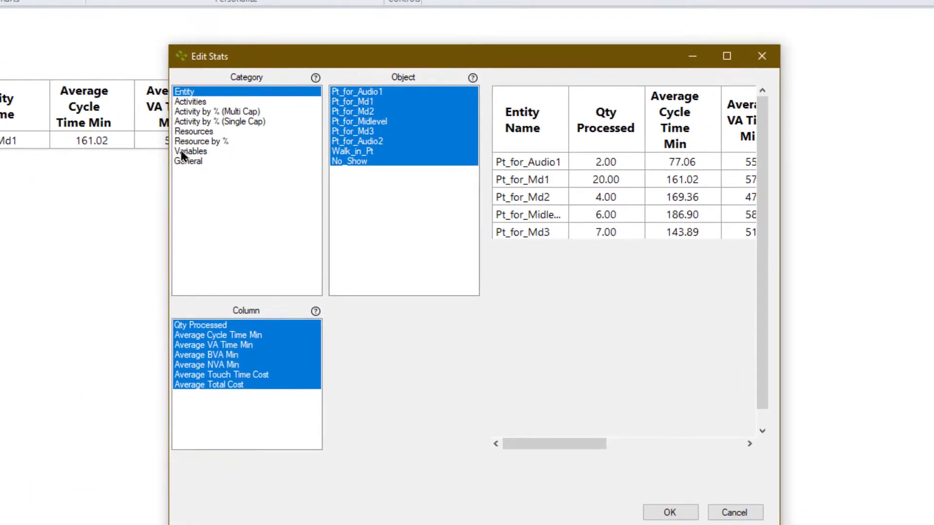
{"action": "left_click", "coordinate": [450, 286]}
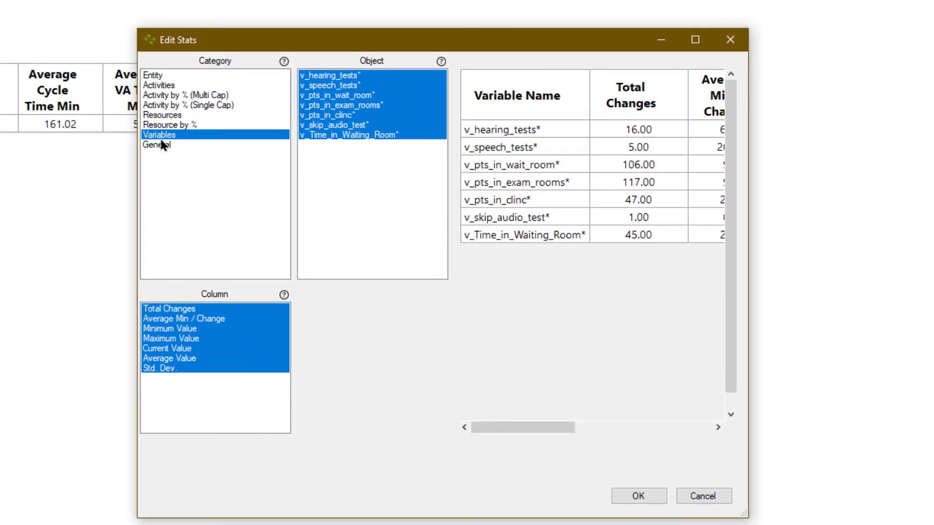
{"action": "left_click", "coordinate": [329, 136]}
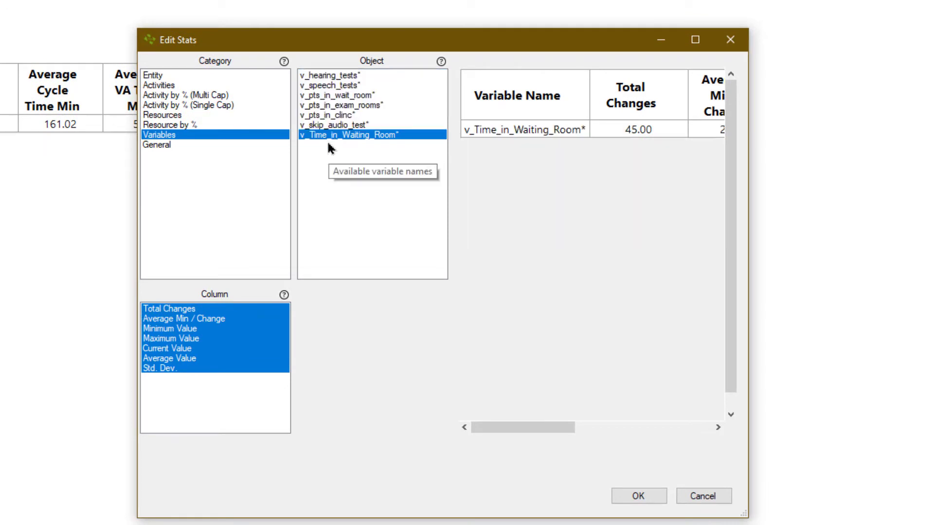
{"action": "left_click", "coordinate": [170, 358]}
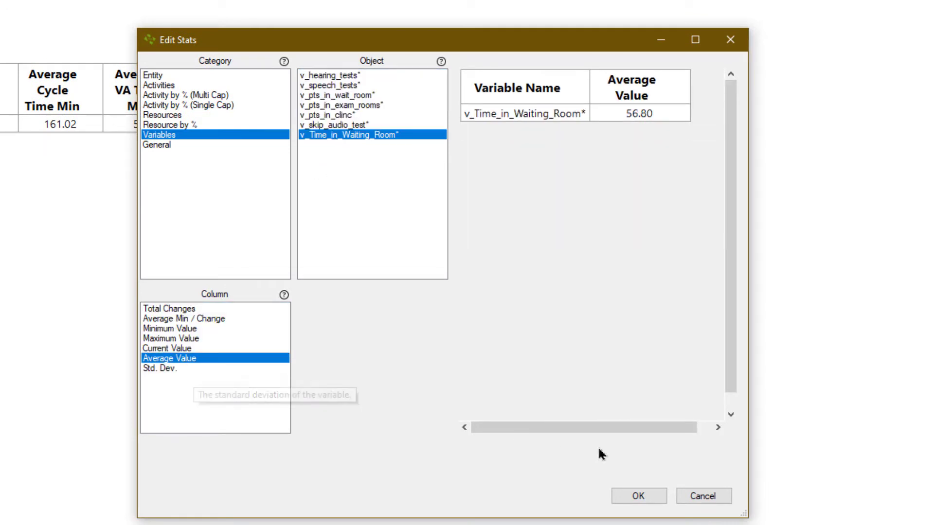
{"action": "left_click", "coordinate": [638, 500]}
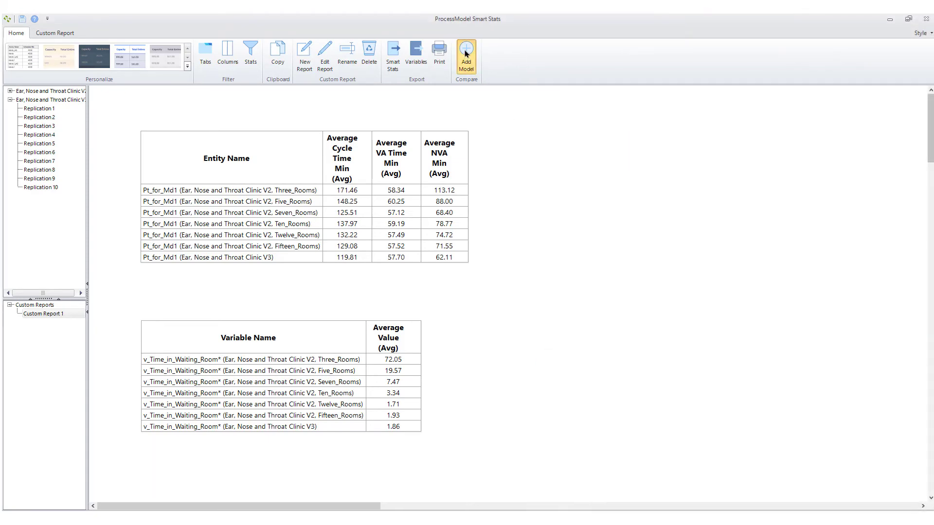
- Add the Ear, Nose and Throat Clinic.rdb results file to the model comparison
{"action": "left_click", "coordinate": [466, 54]}
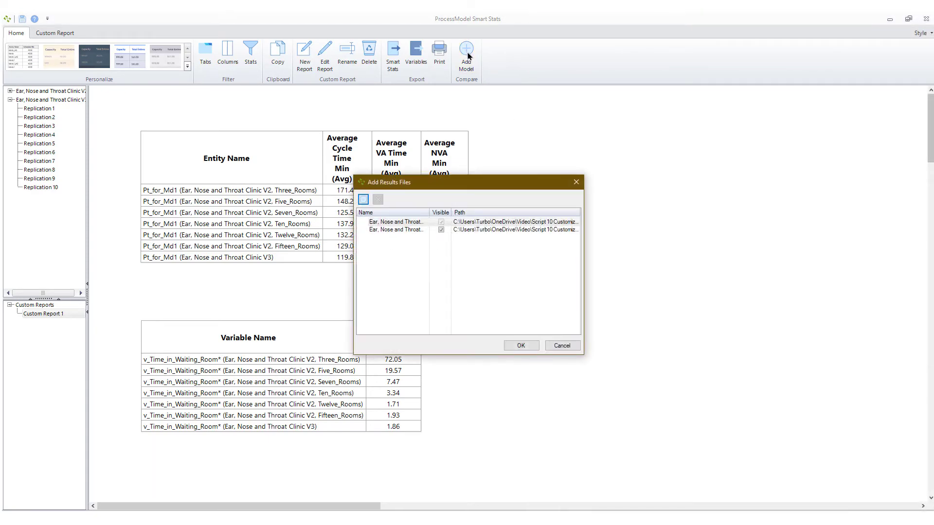
{"action": "left_click", "coordinate": [363, 200]}
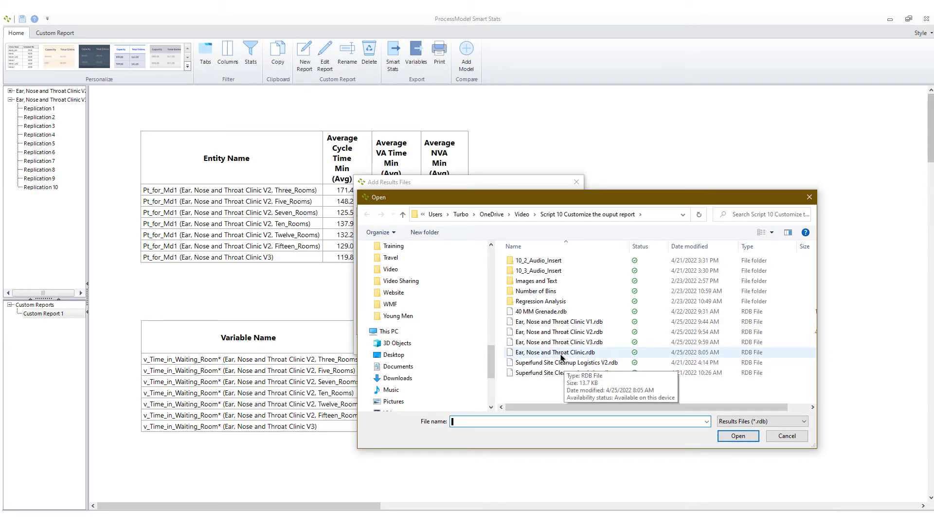
{"action": "left_click", "coordinate": [560, 354]}
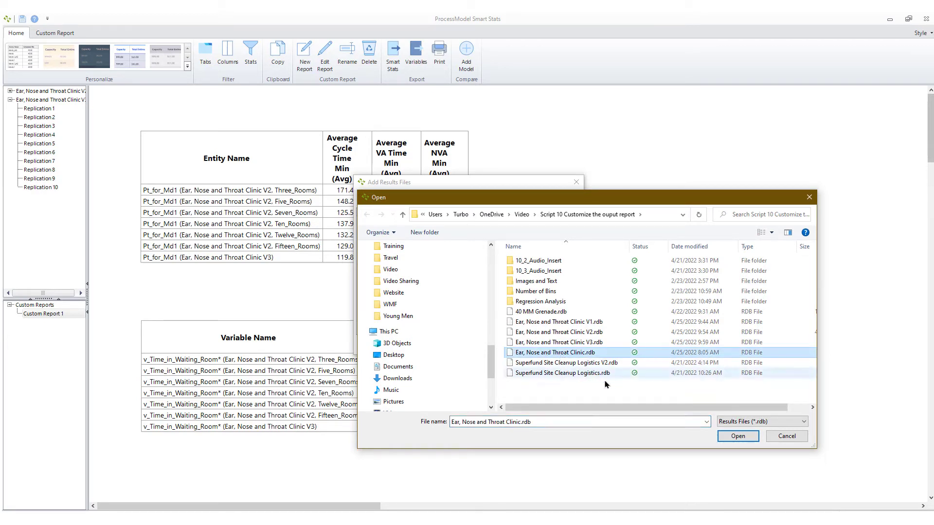
{"action": "left_click", "coordinate": [737, 437]}
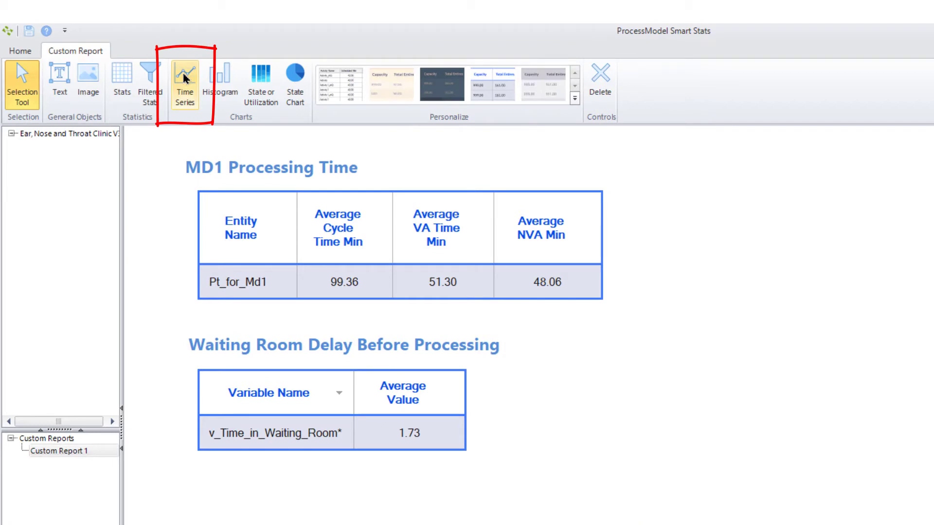
- Draw a time series chart of v_Door_to_MD1 to the right of the tables
{"action": "left_click", "coordinate": [185, 78]}
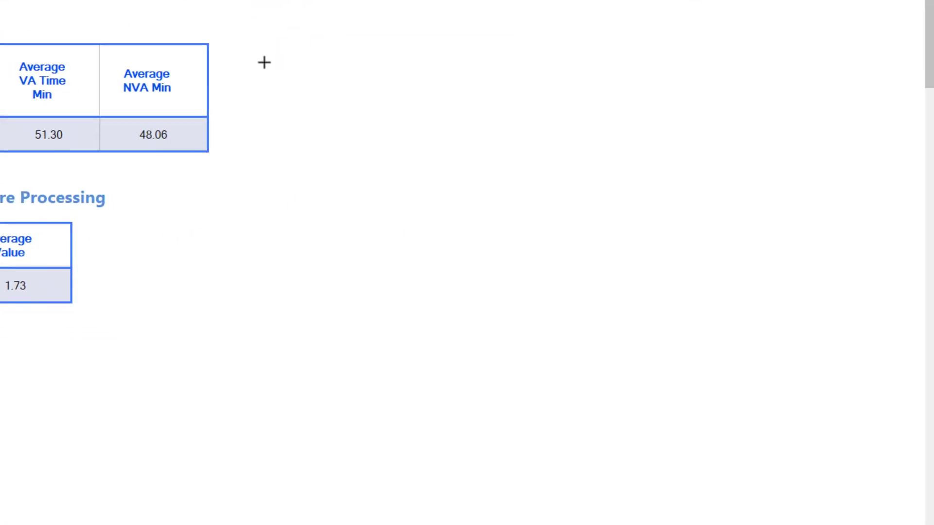
{"action": "left_click_drag", "start_coordinate": [261, 47], "coordinate": [859, 510]}
{"action": "left_click", "coordinate": [223, 176]}
{"action": "left_click", "coordinate": [342, 210]}
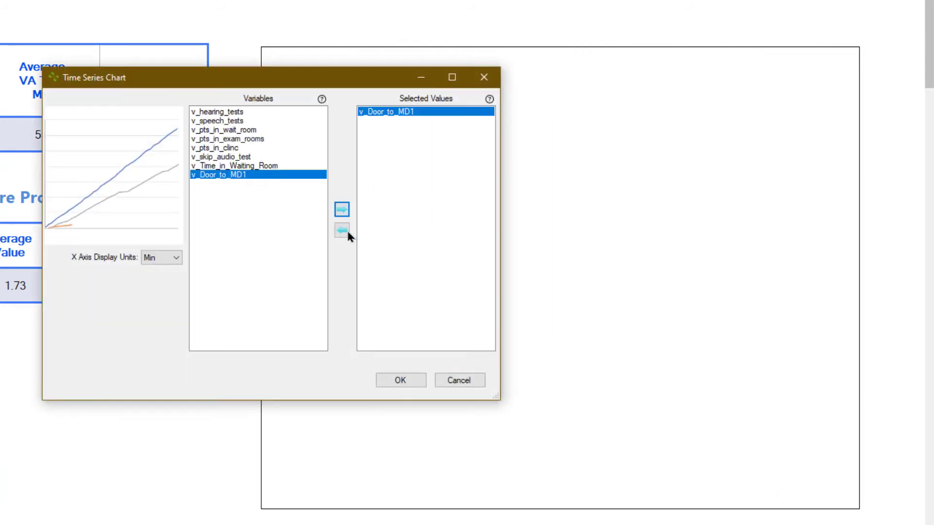
{"action": "left_click", "coordinate": [402, 380]}
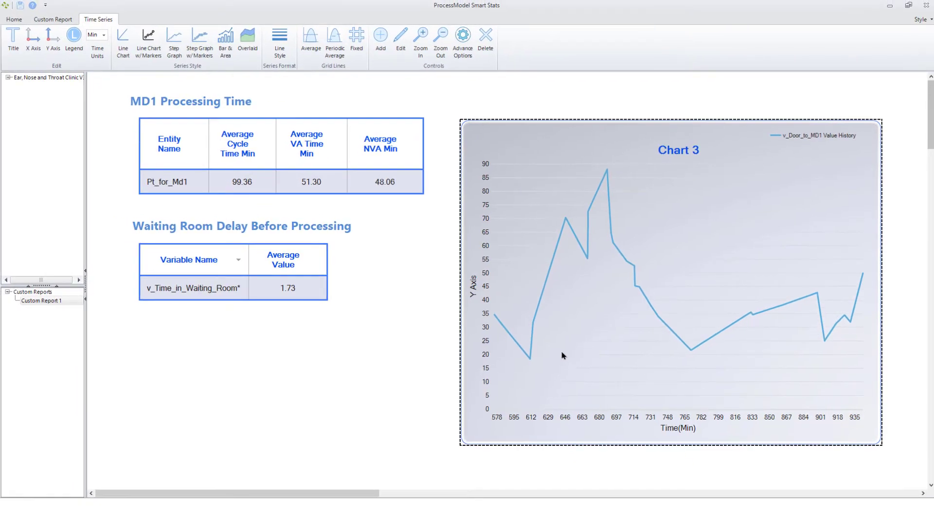
- Title the chart 'Waiting time before seeing MD1'; add hourly axis, dashed dark-blue step line, average and point labels
{"action": "left_click", "coordinate": [15, 42]}
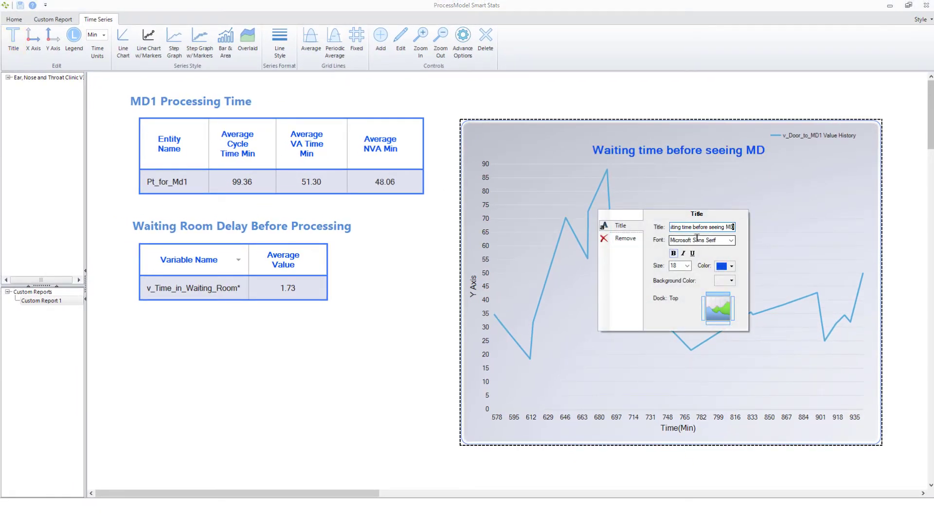
{"action": "left_click", "coordinate": [33, 39]}
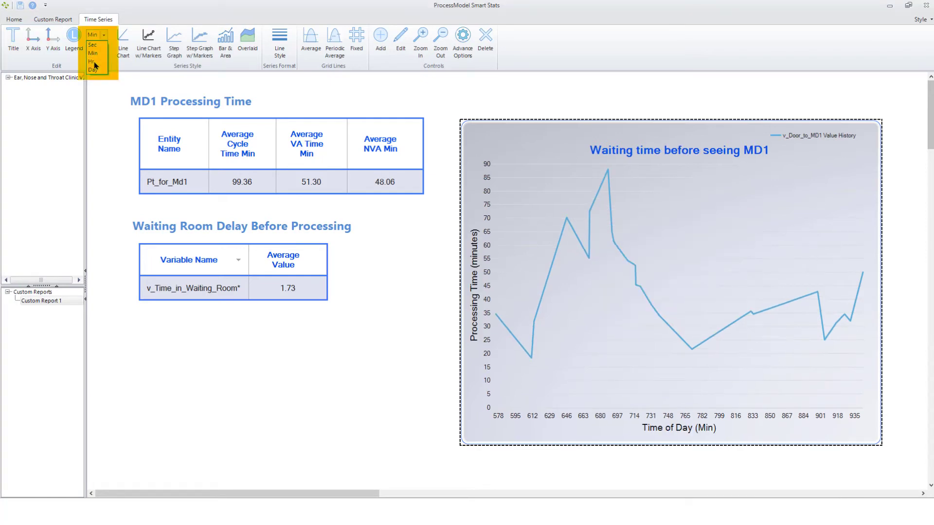
{"action": "left_click", "coordinate": [97, 64]}
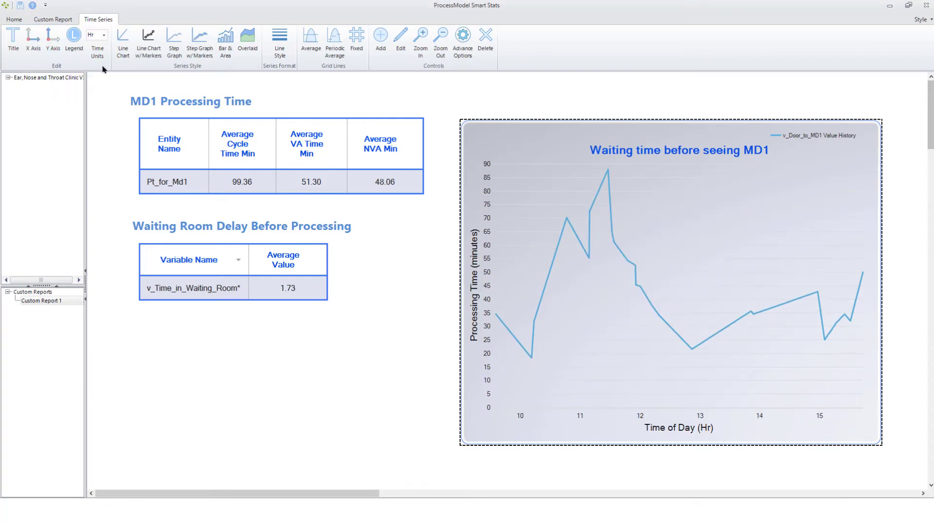
{"action": "left_click", "coordinate": [171, 39]}
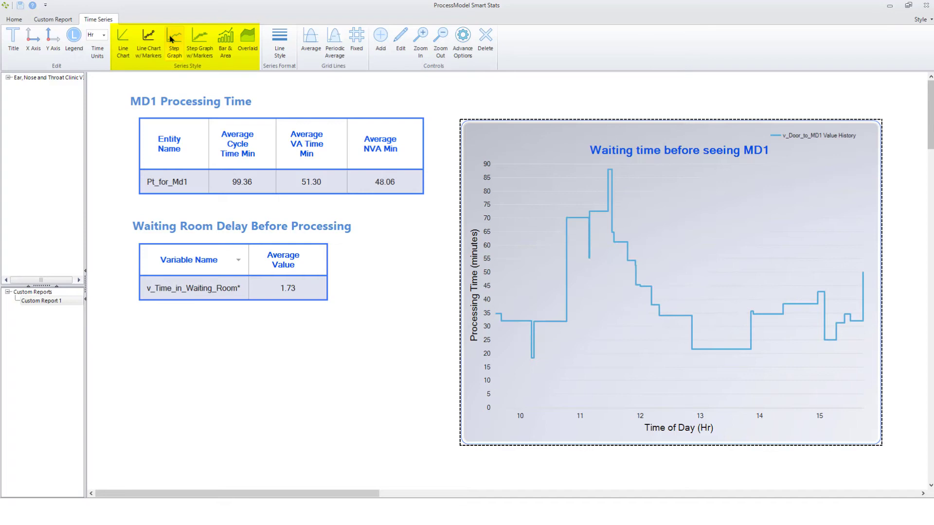
{"action": "left_click", "coordinate": [283, 42]}
{"action": "left_click", "coordinate": [714, 281]}
{"action": "left_click", "coordinate": [718, 311]}
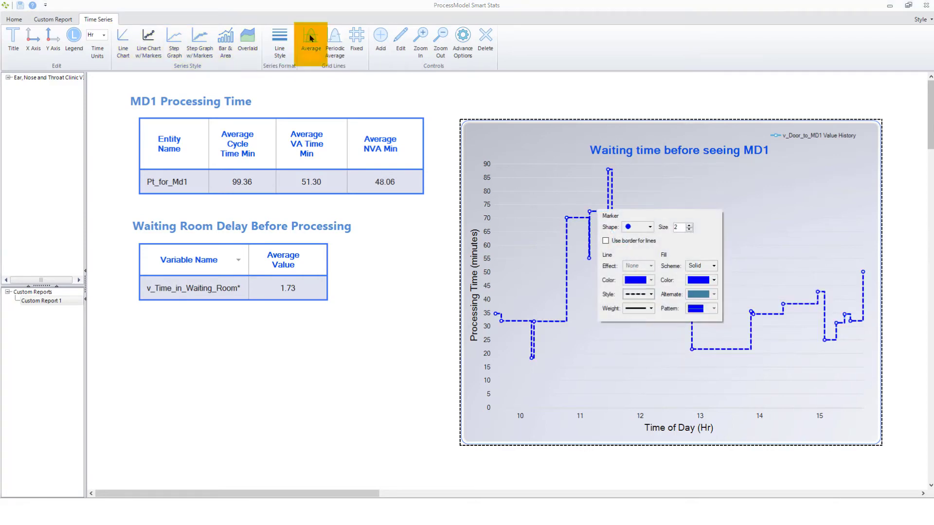
{"action": "left_click", "coordinate": [310, 37]}
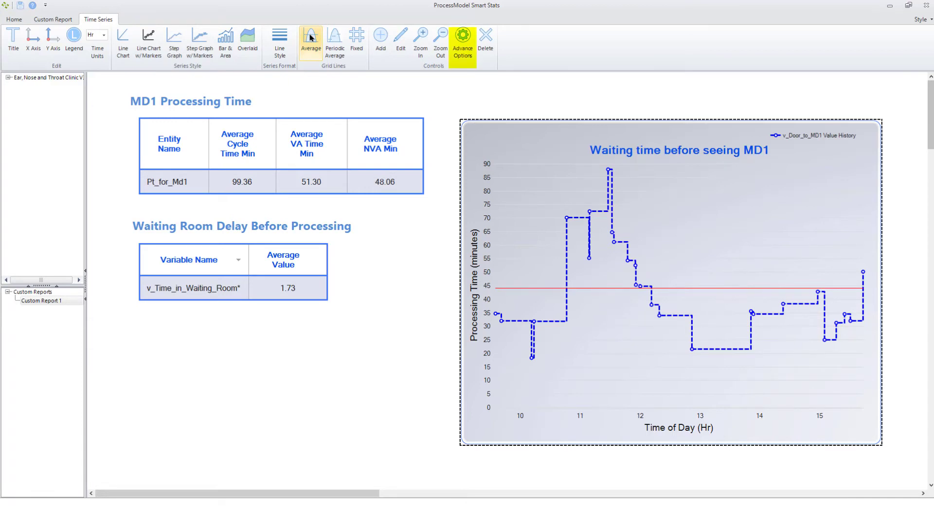
{"action": "left_click", "coordinate": [463, 36]}
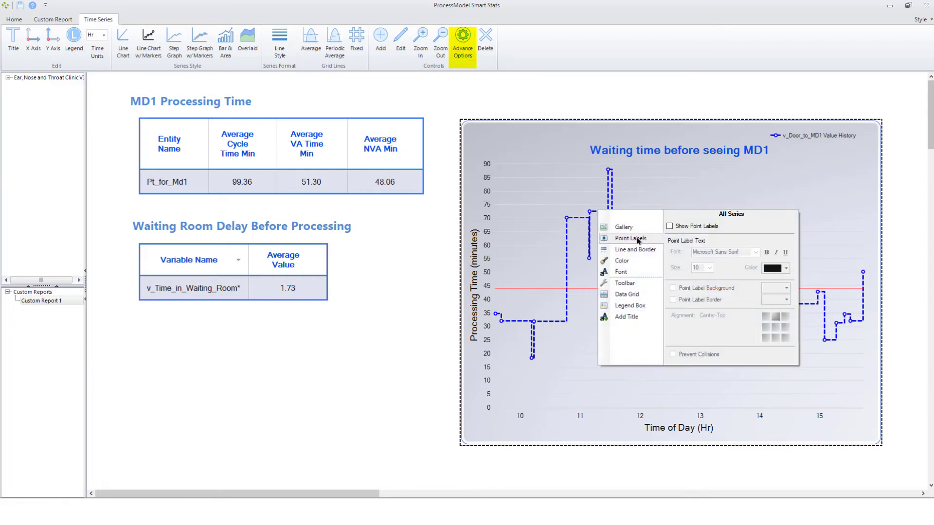
{"action": "left_click", "coordinate": [671, 227]}
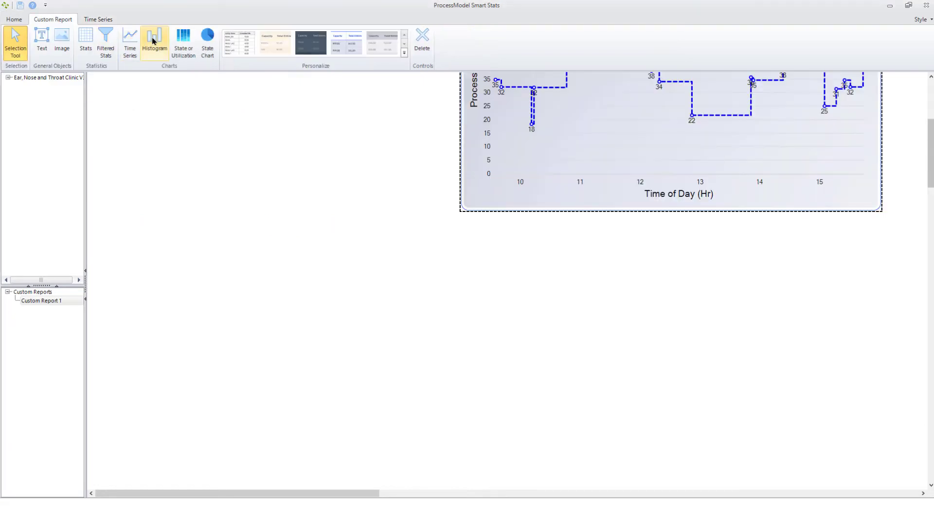
- Draw a histogram of v_Door_to_MD1 below the time series chart
{"action": "left_click", "coordinate": [154, 43]}
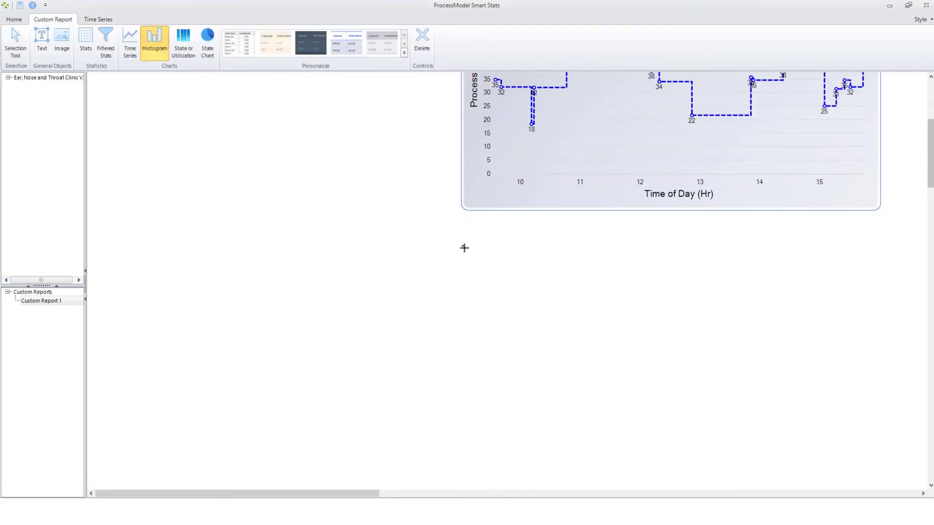
{"action": "left_click_drag", "start_coordinate": [463, 245], "coordinate": [881, 467]}
{"action": "left_click", "coordinate": [428, 210]}
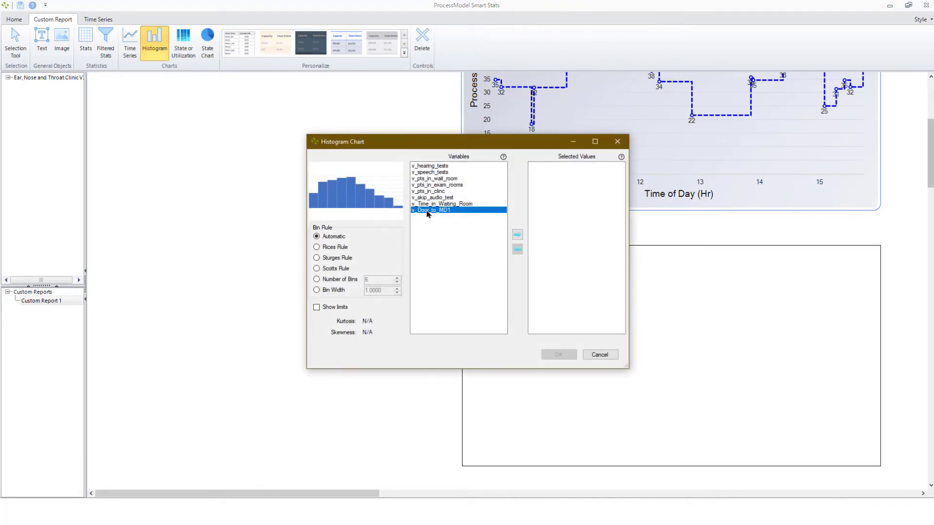
{"action": "left_click", "coordinate": [517, 237]}
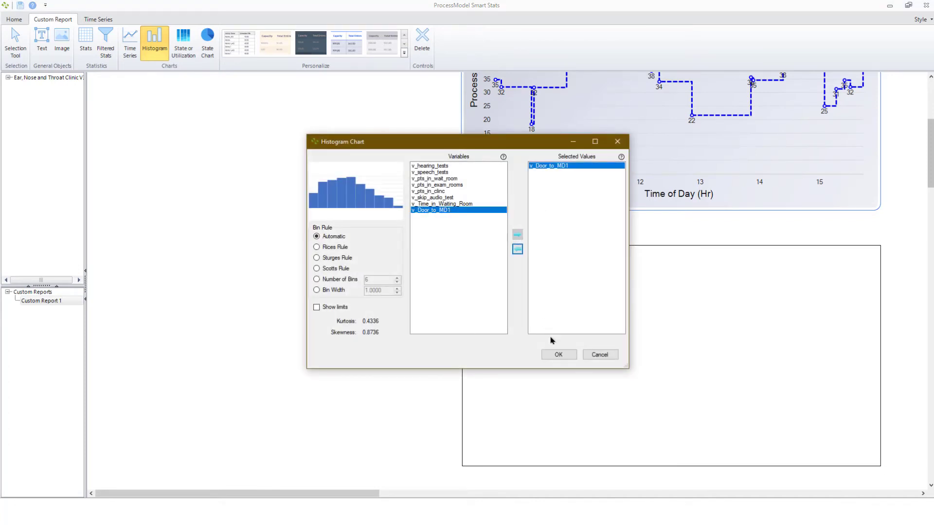
{"action": "left_click", "coordinate": [559, 355]}
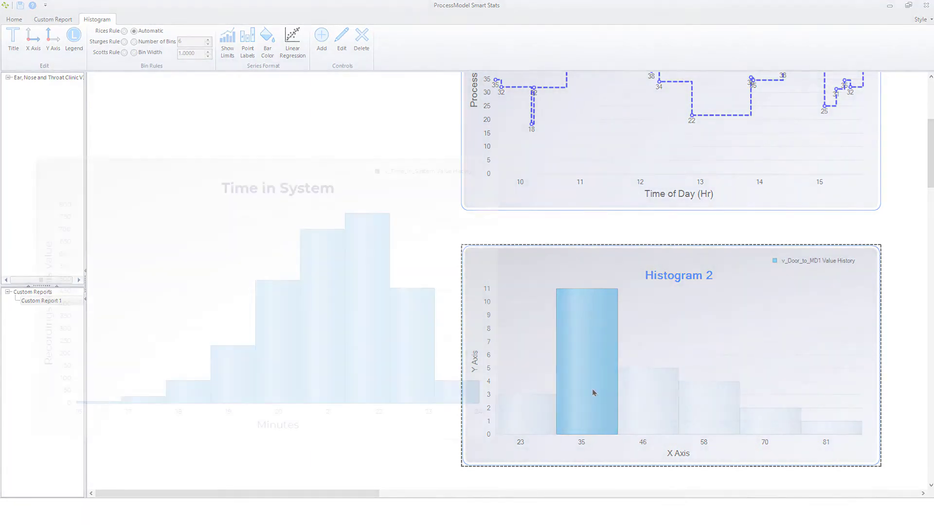
- Switch the histogram binning from Scotts Rule to a fixed 7 bins
{"action": "mouse_move", "coordinate": [589, 386]}
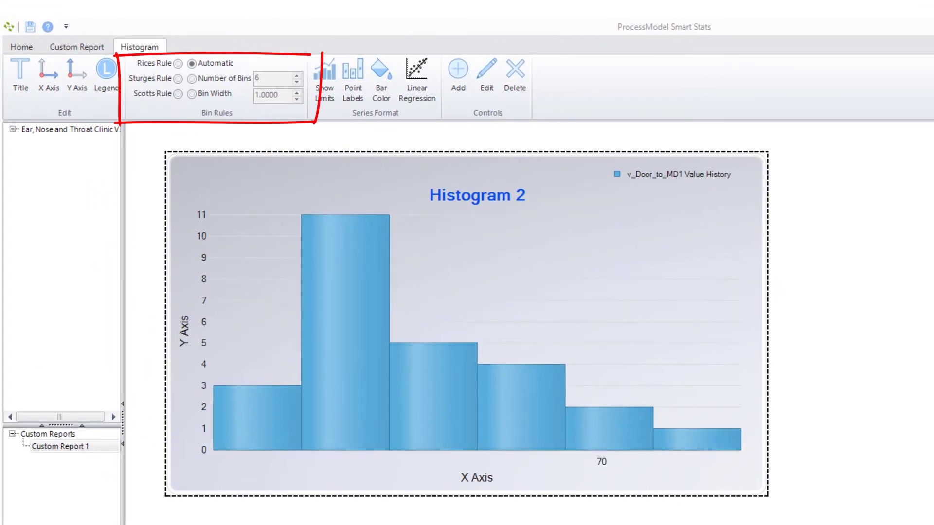
{"action": "left_click", "coordinate": [178, 94]}
{"action": "left_click", "coordinate": [193, 82]}
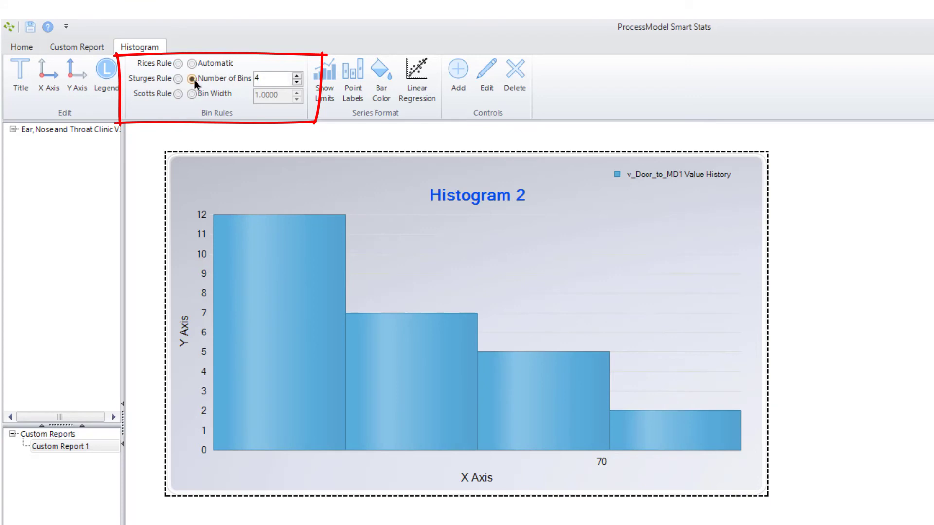
{"action": "left_click", "coordinate": [296, 75]}
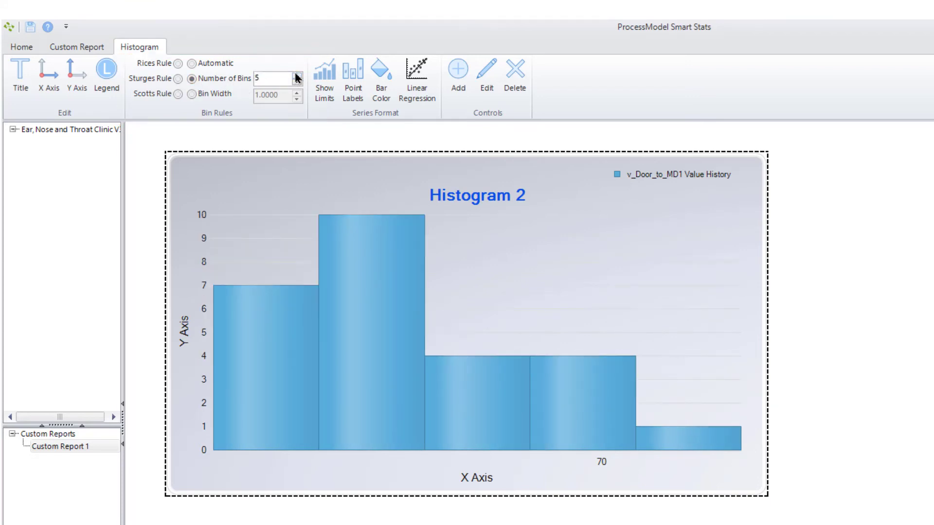
{"action": "left_click", "coordinate": [296, 75]}
{"action": "left_click", "coordinate": [297, 76]}
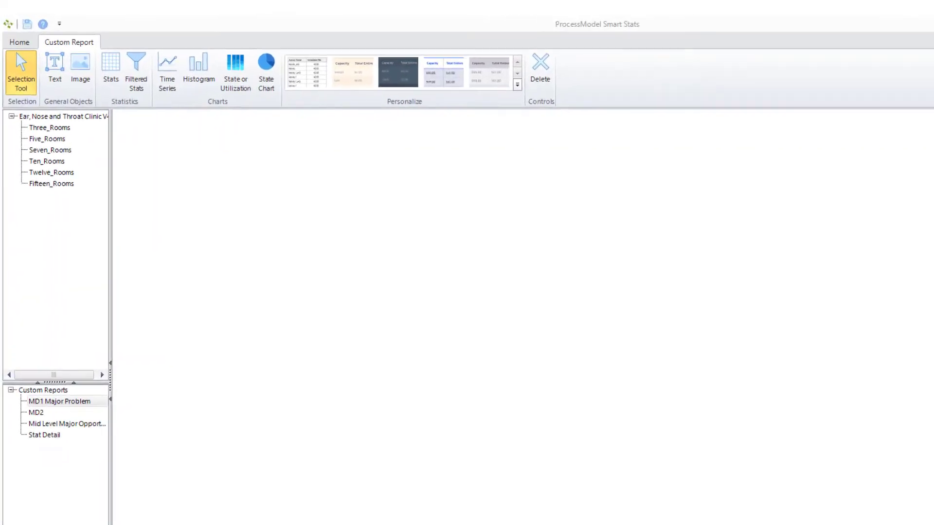
- Add a multiple capacity activity states chart for Hearing_Test_WO and Hearing_test_sched
{"action": "left_click", "coordinate": [267, 97]}
{"action": "left_click_drag", "start_coordinate": [200, 178], "coordinate": [895, 524]}
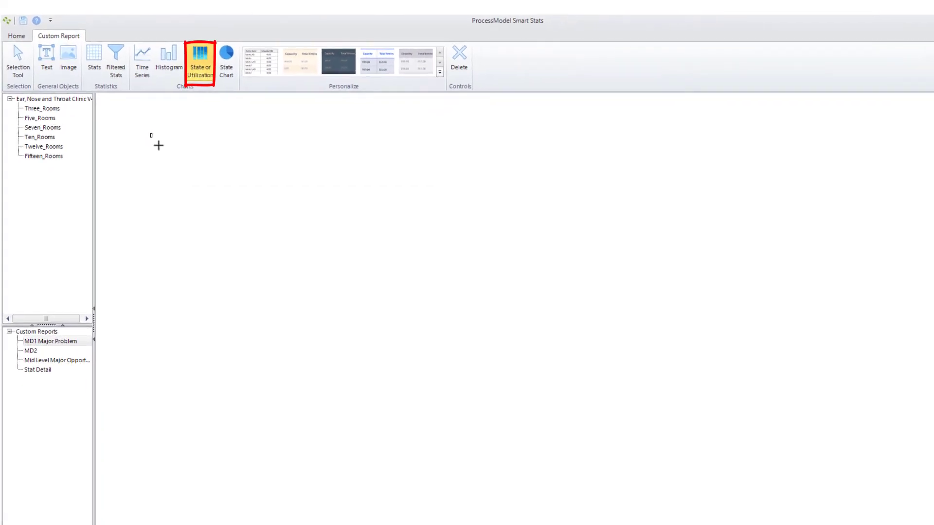
{"action": "left_click_drag", "start_coordinate": [645, 475], "coordinate": [663, 496]}
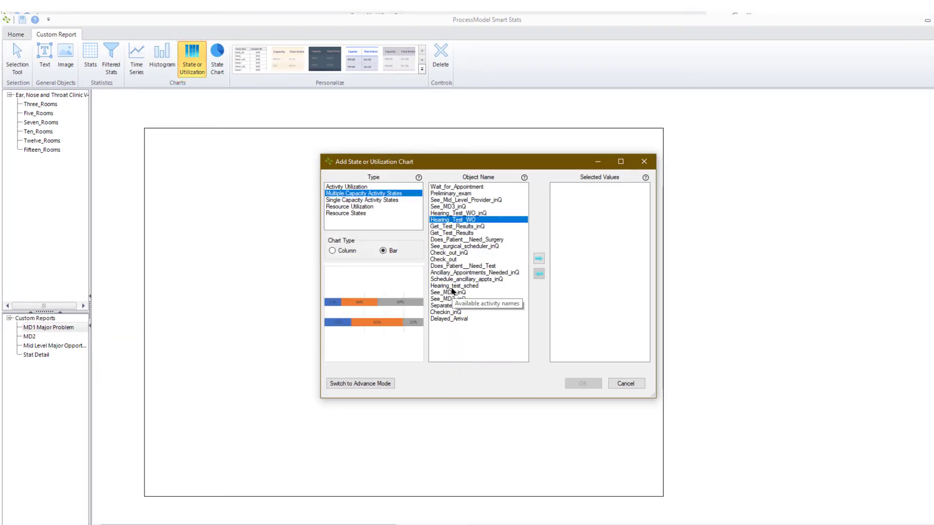
{"action": "left_click", "coordinate": [454, 286], "text": "ctrl"}
{"action": "left_click", "coordinate": [539, 258]}
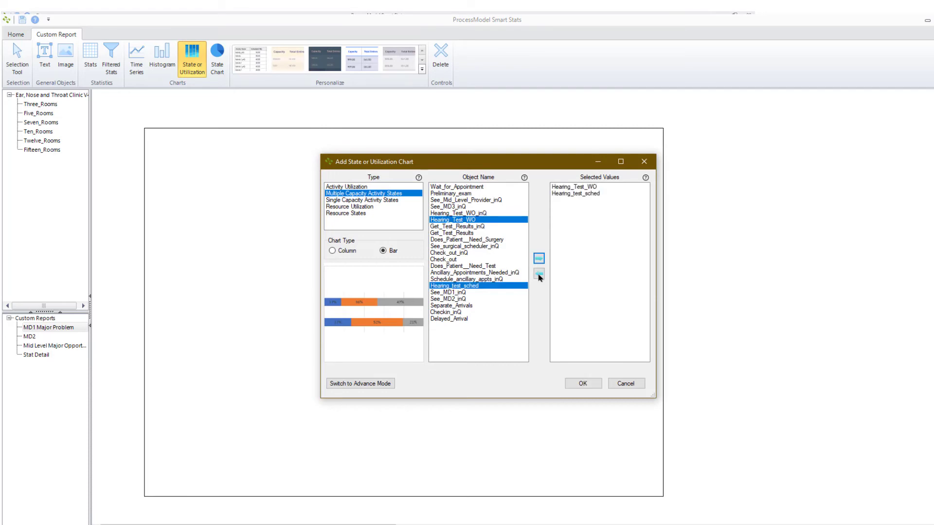
{"action": "left_click", "coordinate": [583, 384]}
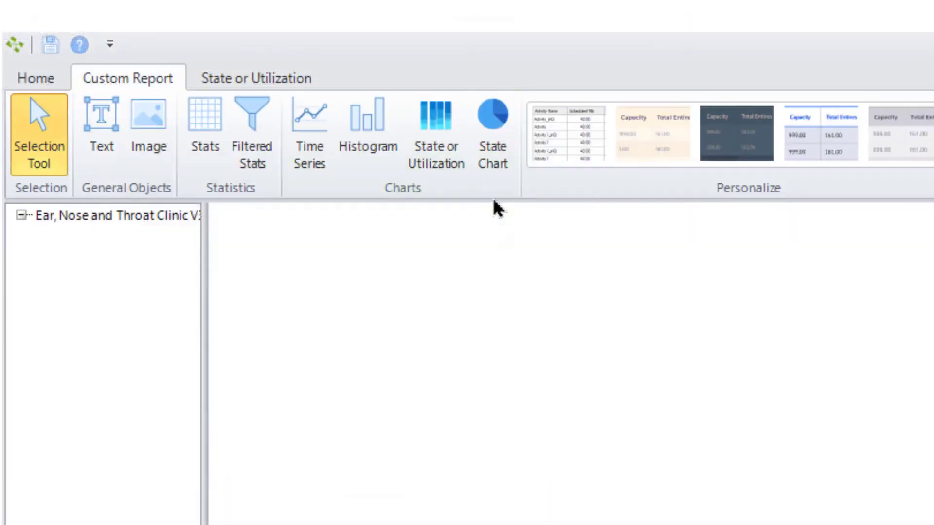
- Add a state pie chart of the Exam_Room resource
{"action": "left_click", "coordinate": [491, 119]}
{"action": "left_click_drag", "start_coordinate": [443, 394], "coordinate": [744, 524]}
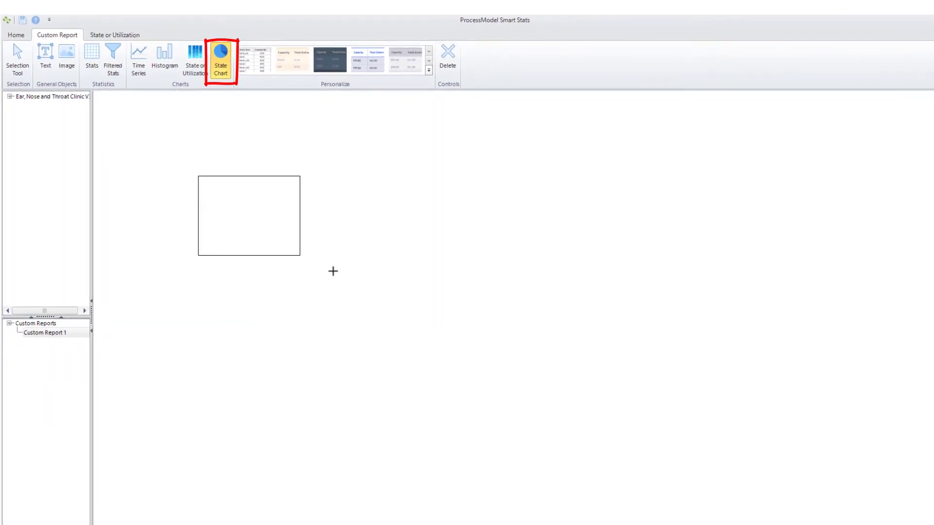
{"action": "left_click_drag", "start_coordinate": [333, 271], "coordinate": [603, 463]}
{"action": "left_click", "coordinate": [547, 264]}
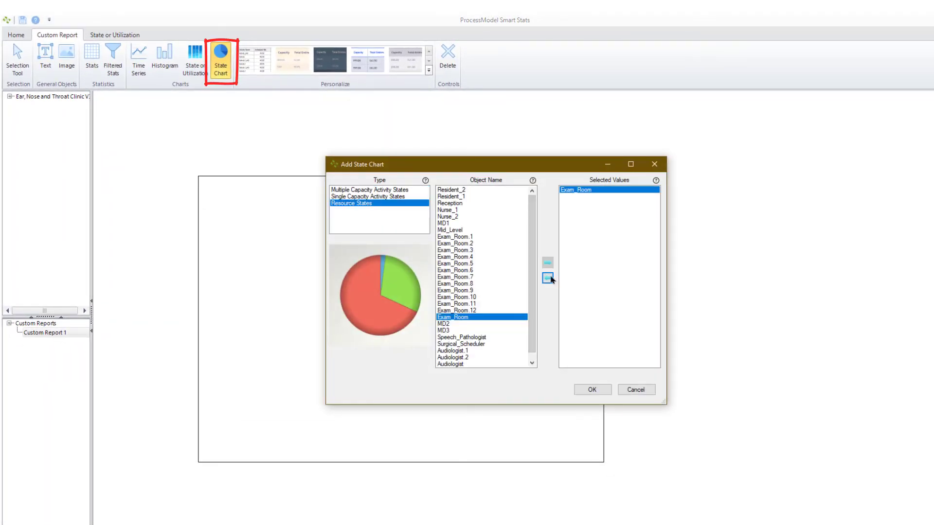
{"action": "left_click", "coordinate": [593, 390]}
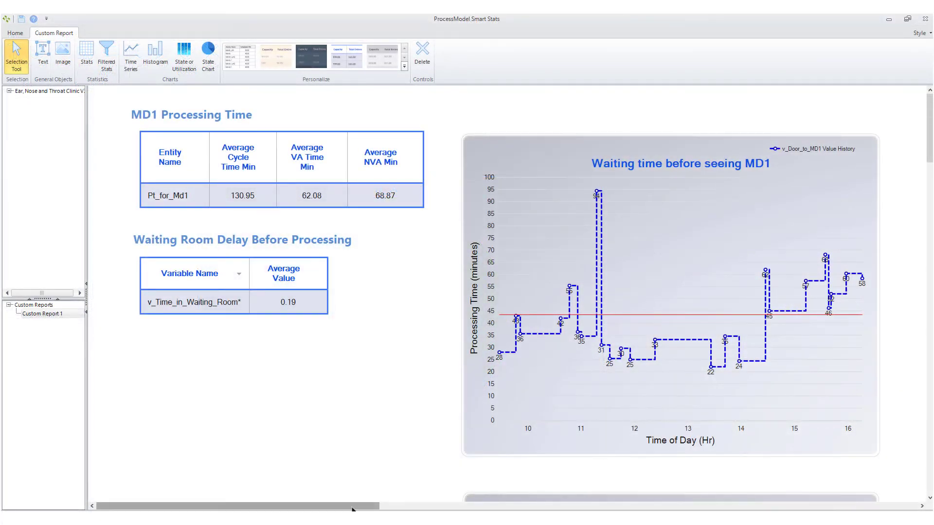
- Insert the ProcessModel_Logo_2022 image to the right of the chart
{"action": "left_click_drag", "start_coordinate": [354, 509], "coordinate": [403, 501]}
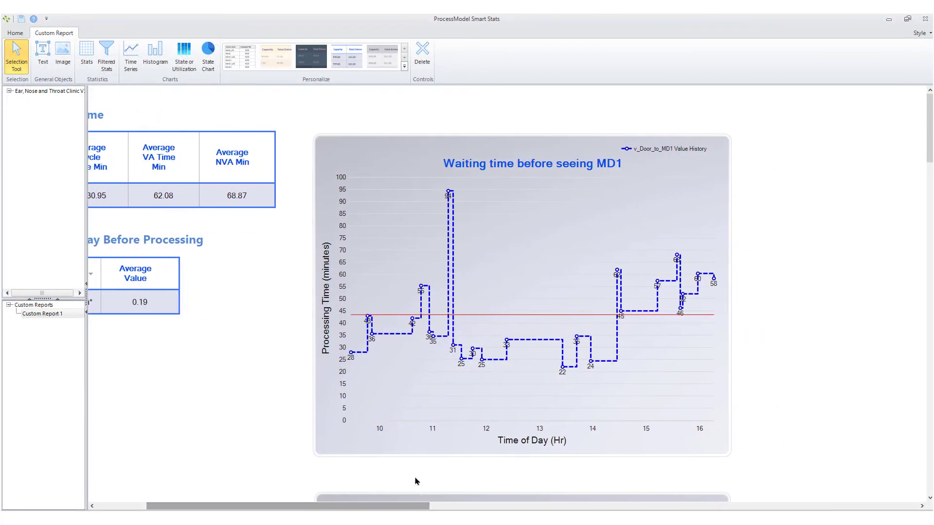
{"action": "left_click", "coordinate": [63, 50]}
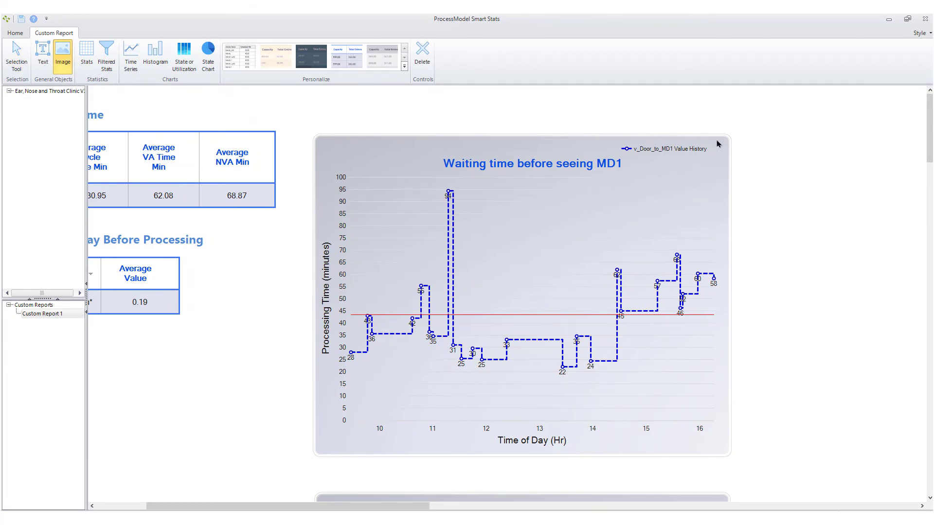
{"action": "left_click", "coordinate": [734, 140]}
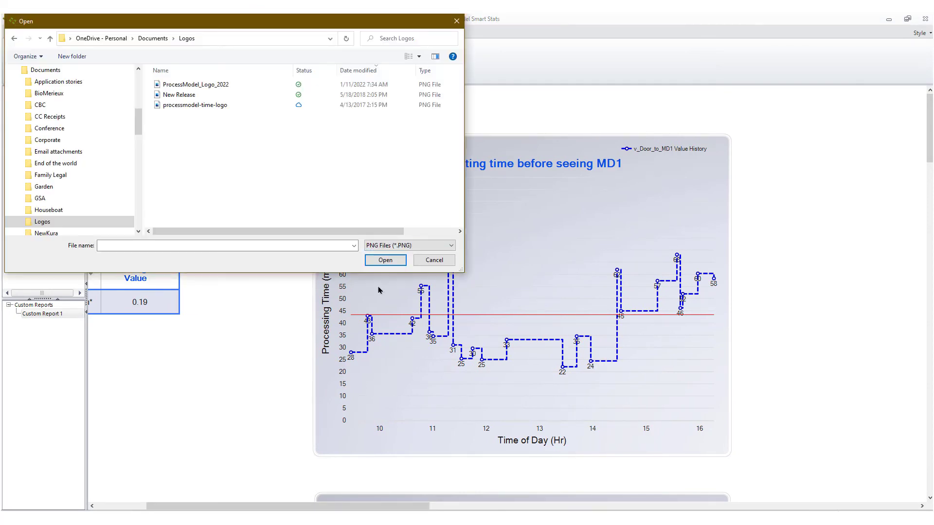
{"action": "double_click", "coordinate": [185, 85]}
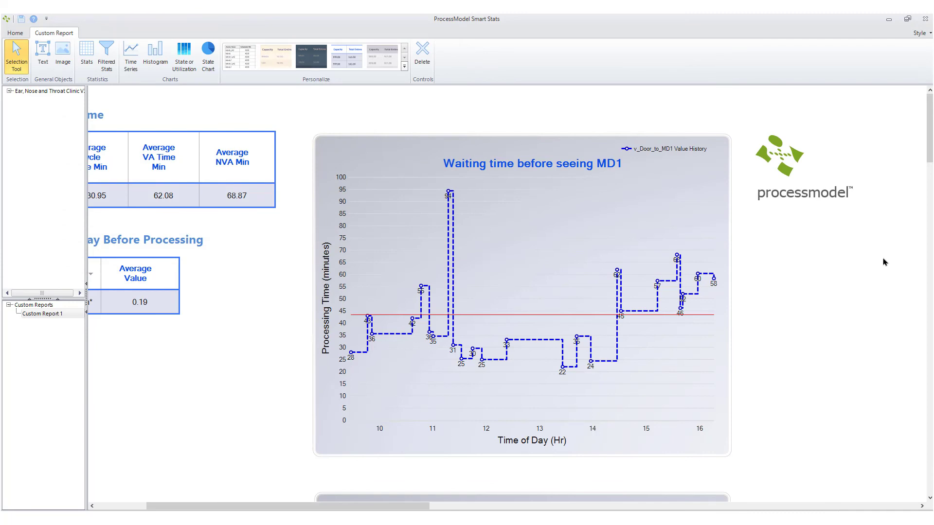
- Add the heading 'Excessive Waiting for MD1' above the chart, then close and save the report
{"action": "left_click", "coordinate": [43, 51]}
{"action": "left_click", "coordinate": [305, 104]}
{"action": "type", "text": "E"}
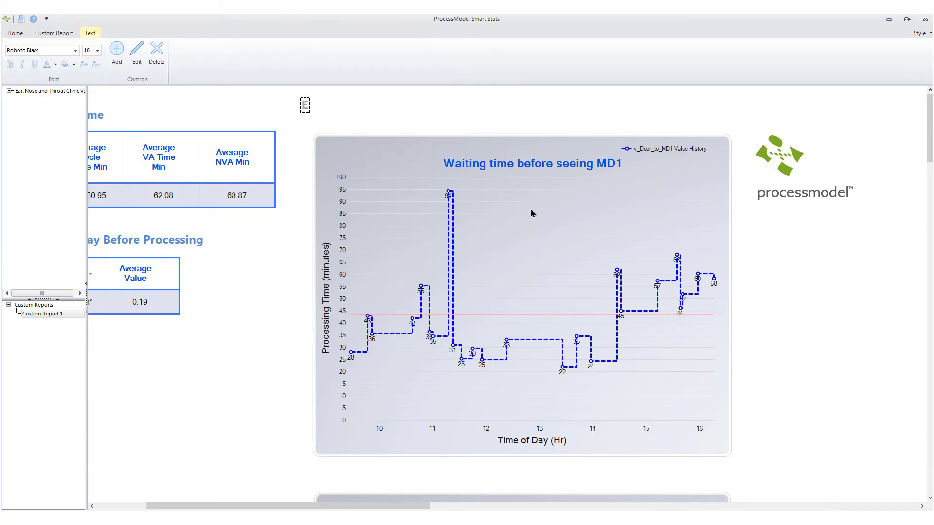
{"action": "type", "text": "xcessive Waiting for MD1"}
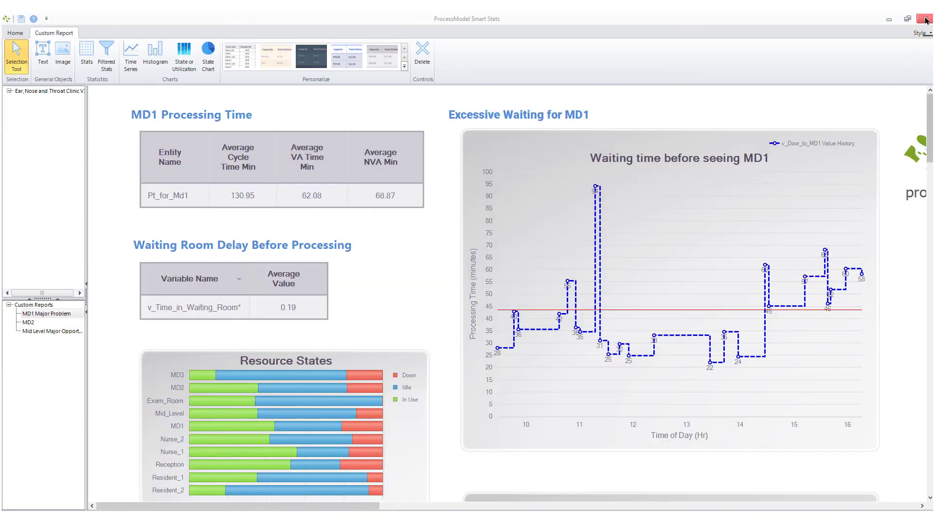
{"action": "left_click", "coordinate": [926, 20]}
{"action": "left_click", "coordinate": [427, 286]}
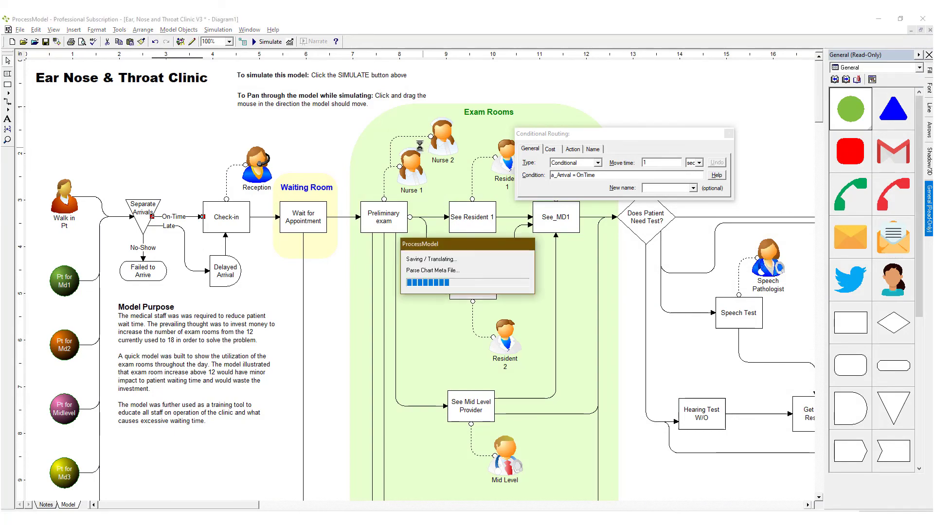
- Accept the prompt to view the new simulation results in Smart Stats
{"action": "left_click", "coordinate": [465, 305]}
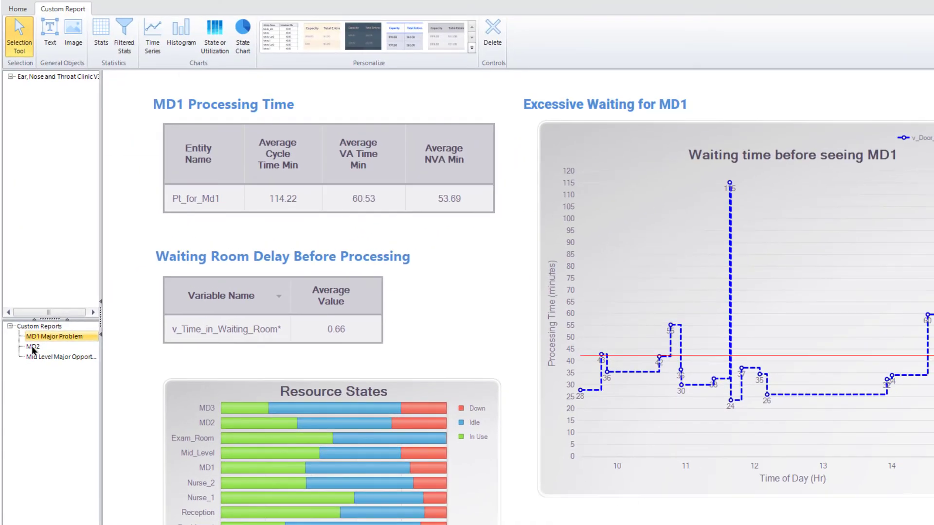
{"action": "left_click", "coordinate": [55, 220]}
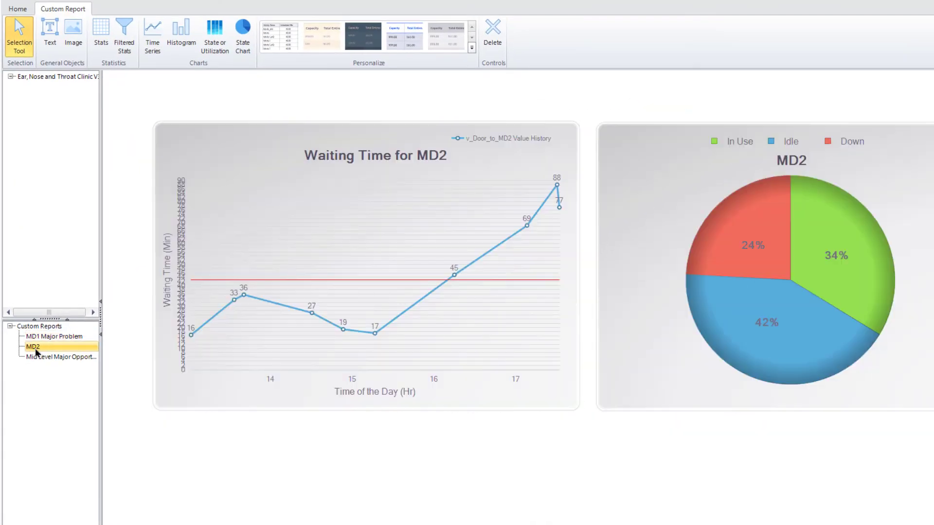
{"action": "left_click", "coordinate": [45, 357]}
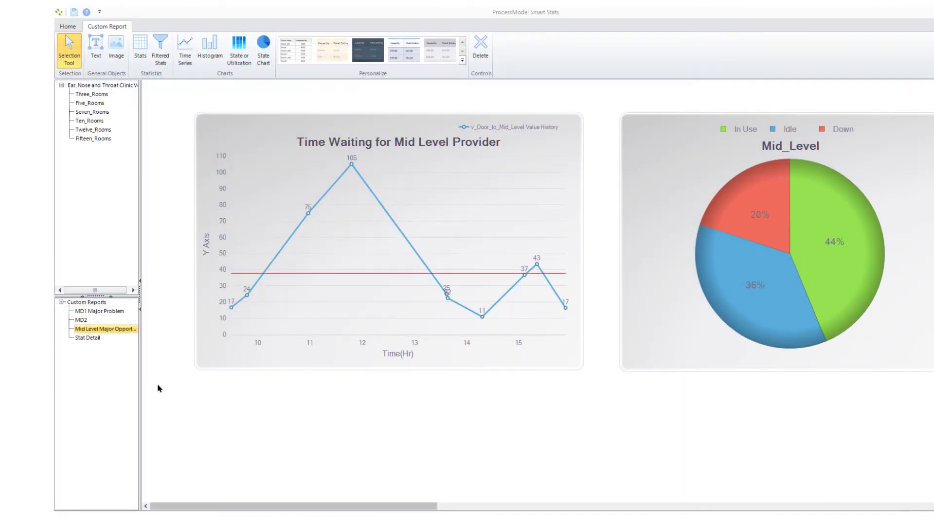
{"action": "left_click", "coordinate": [83, 338]}
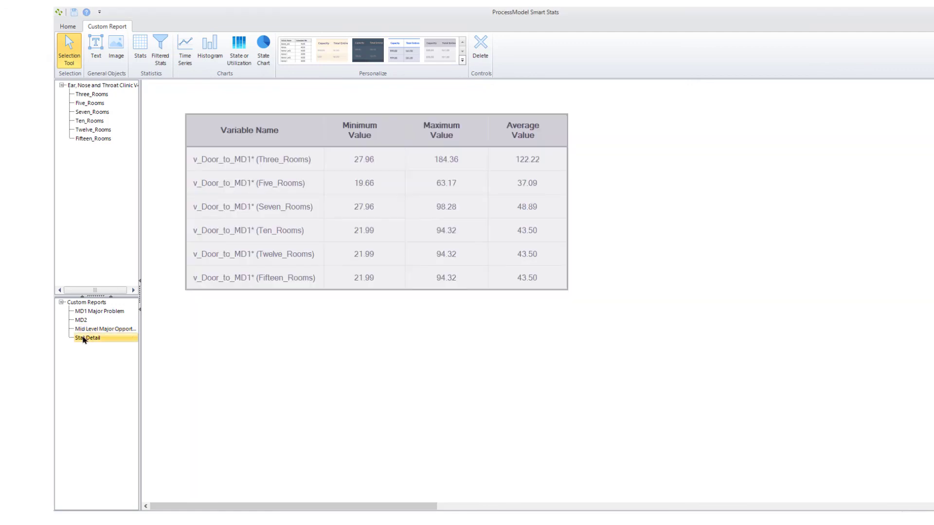
{"action": "left_click", "coordinate": [103, 312]}
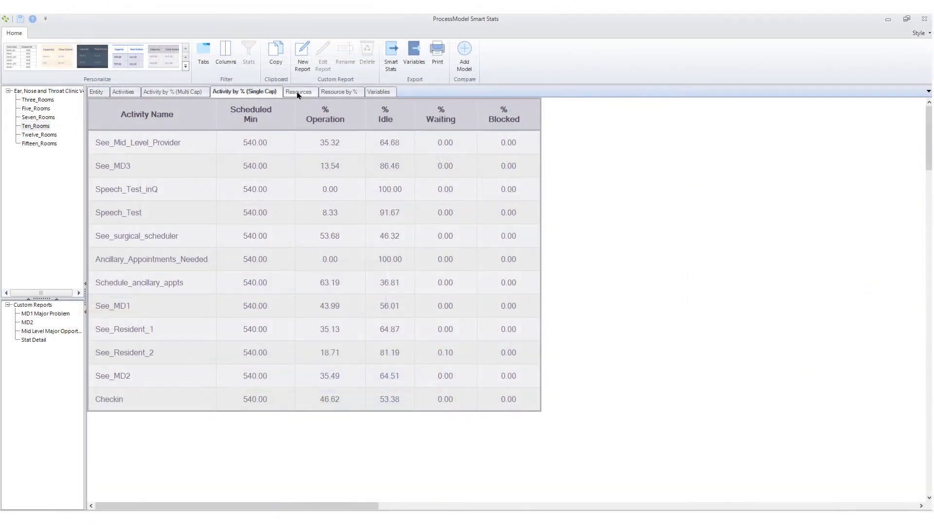
- Browse the Resources, Resource by % and Variables tables, then the MD1, Mid Level and Stat Detail reports
{"action": "left_click", "coordinate": [299, 92]}
{"action": "left_click", "coordinate": [352, 92]}
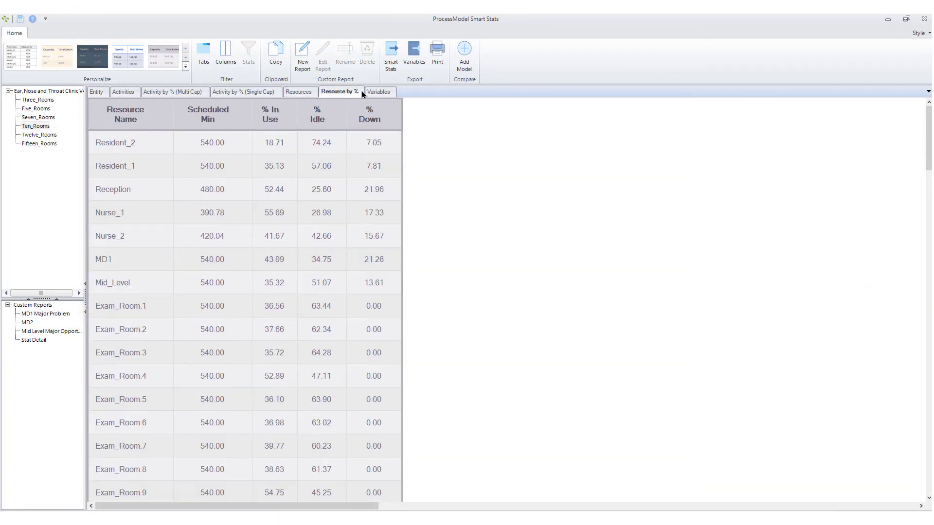
{"action": "left_click", "coordinate": [374, 92]}
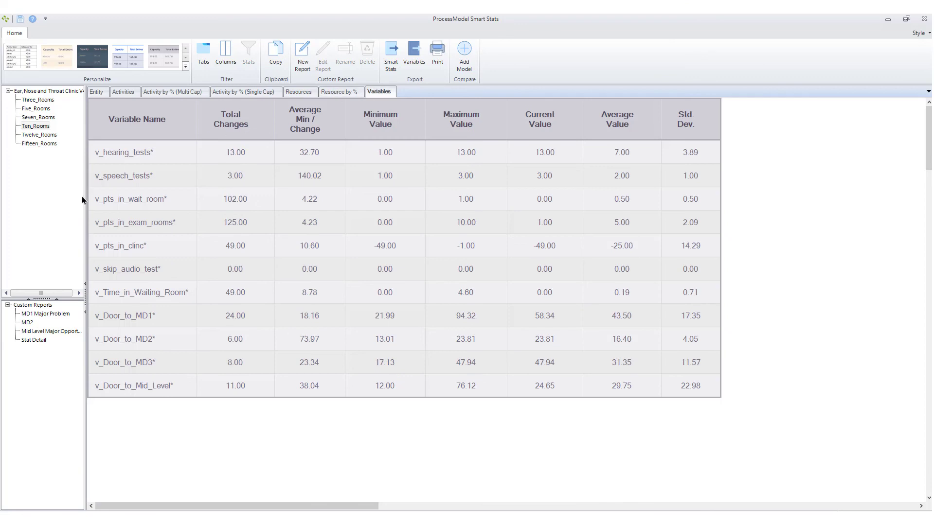
{"action": "left_click", "coordinate": [49, 316]}
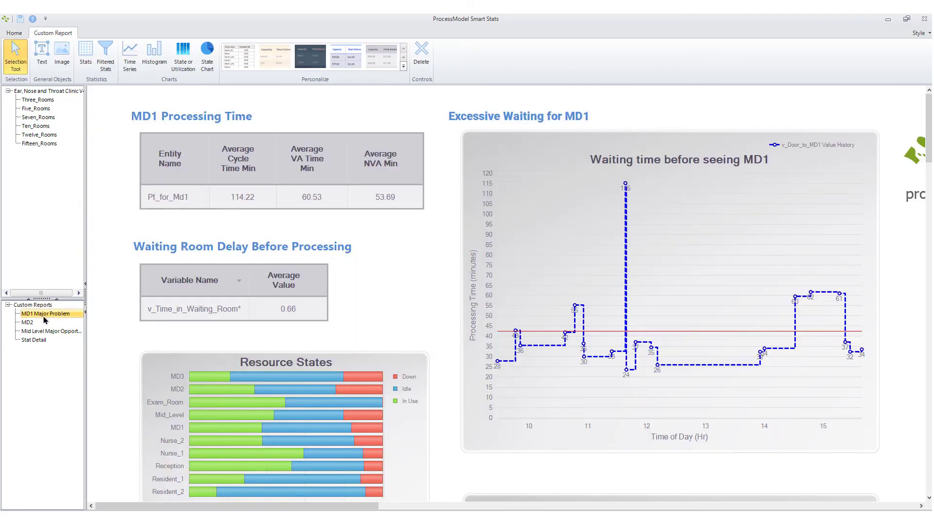
{"action": "left_click", "coordinate": [27, 333]}
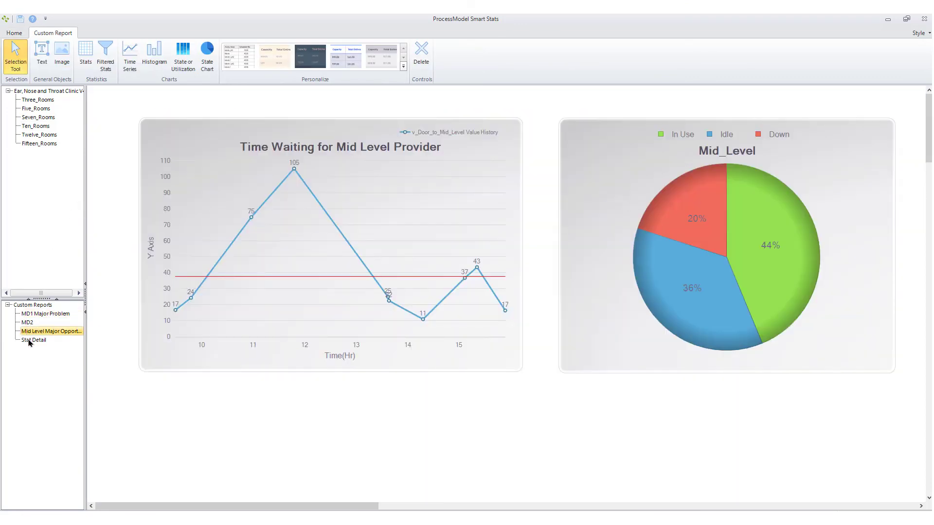
{"action": "left_click", "coordinate": [29, 343]}
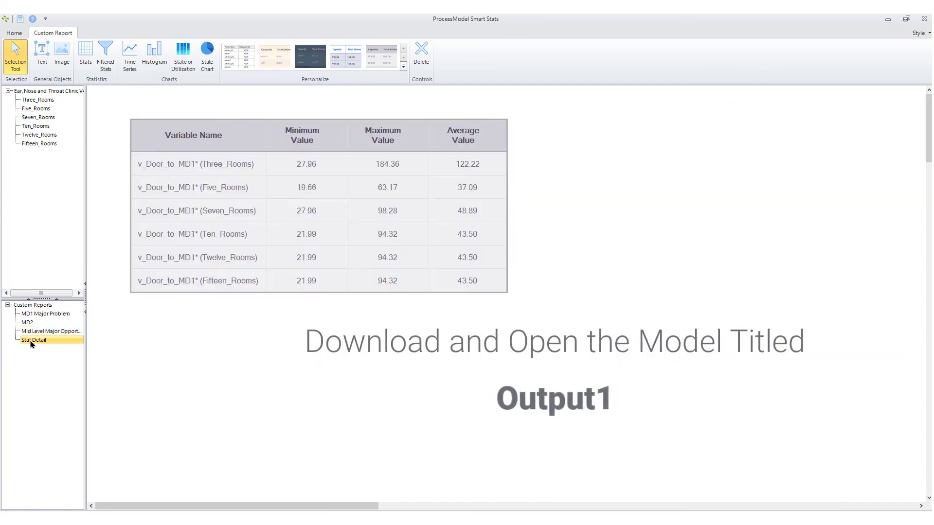